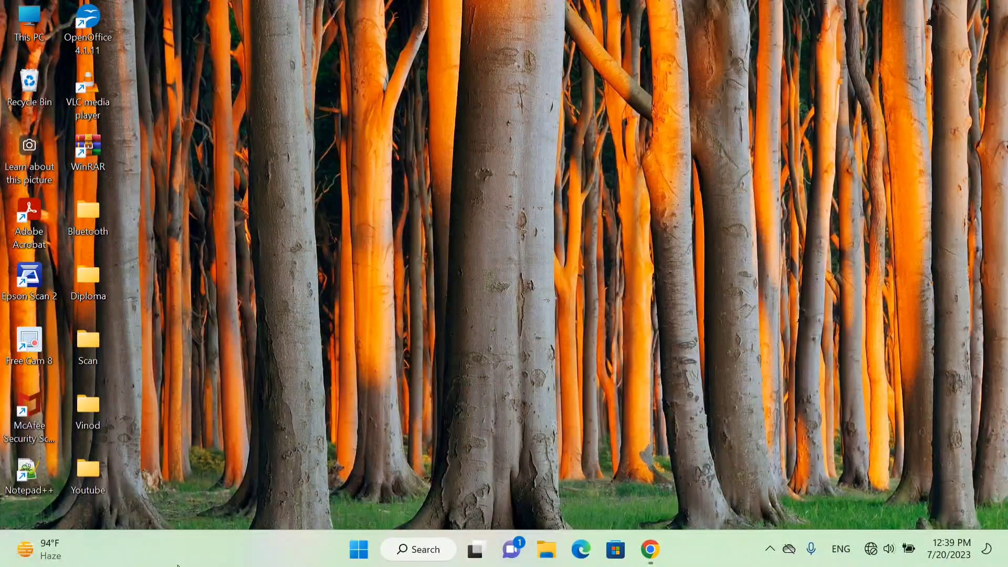
- Search the Start menu for 'word' and launch Microsoft Office Word 2007
key(super)
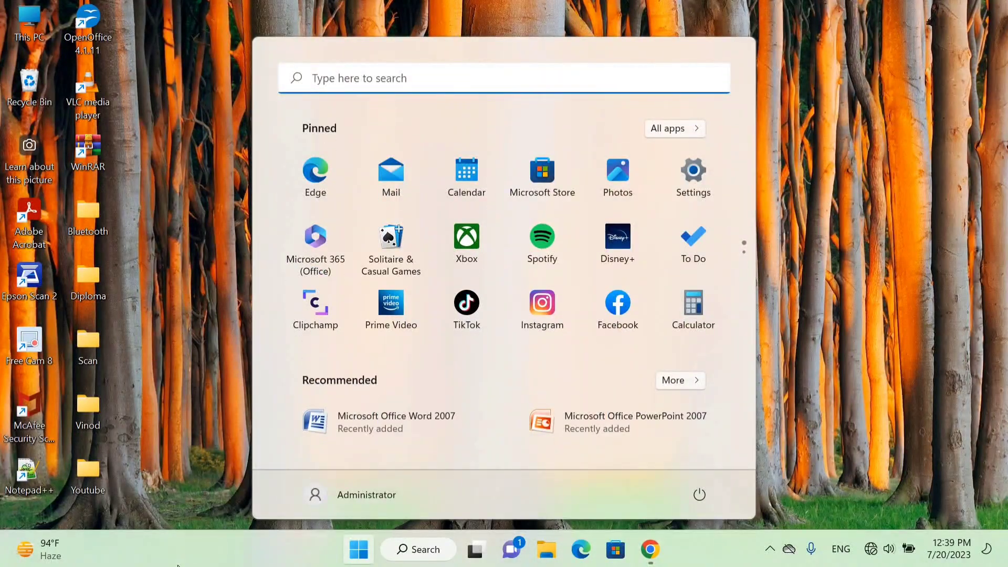
text(word)
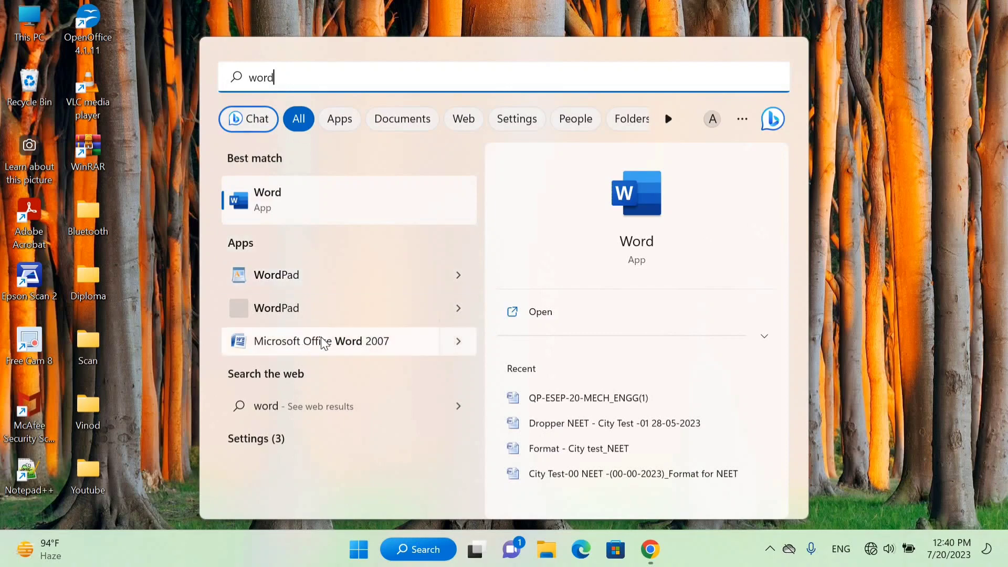
click(339, 342)
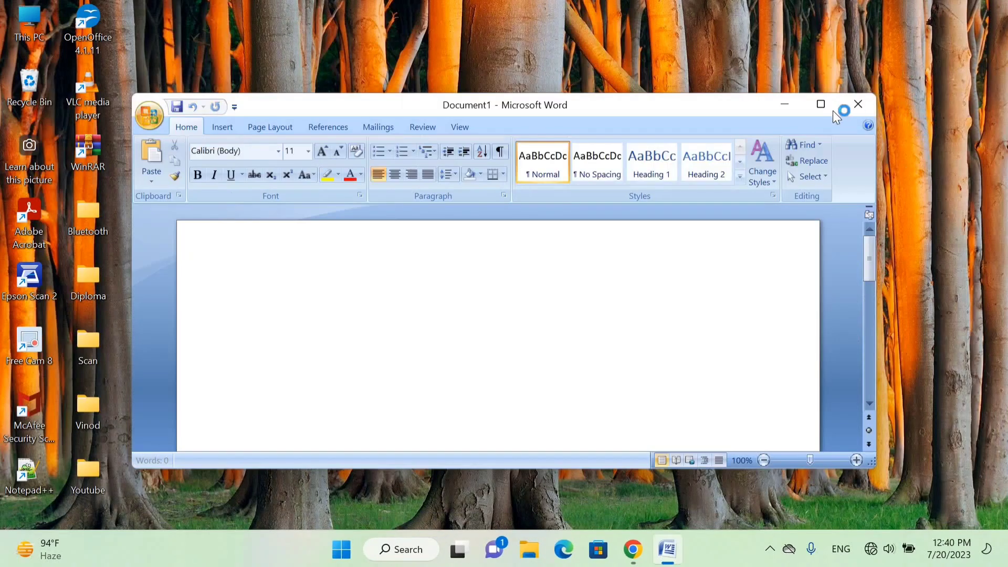
- Maximize Word 2007 and look through each ribbon tab, from Insert to View, ending on Insert
click(820, 104)
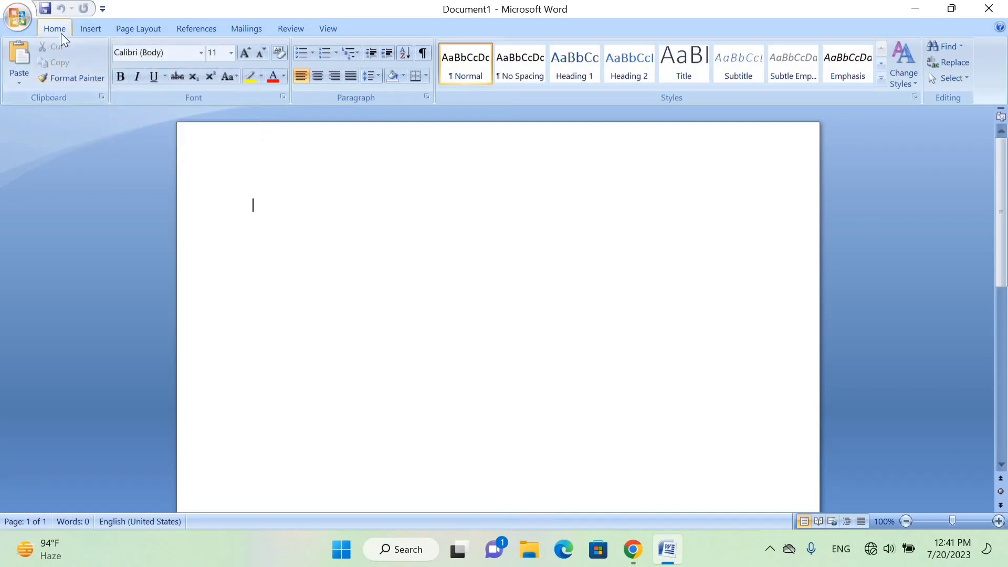
click(95, 32)
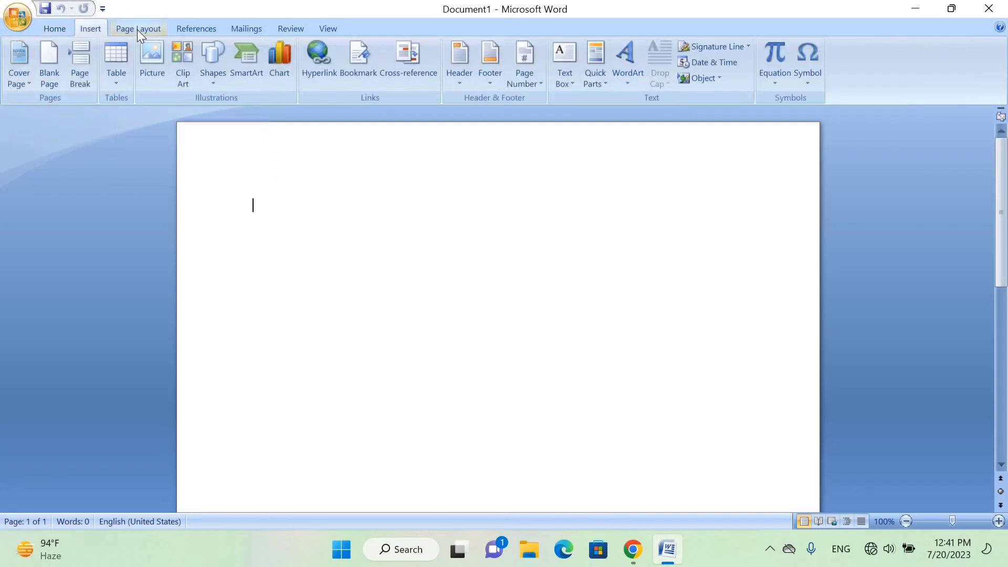
click(138, 29)
click(183, 32)
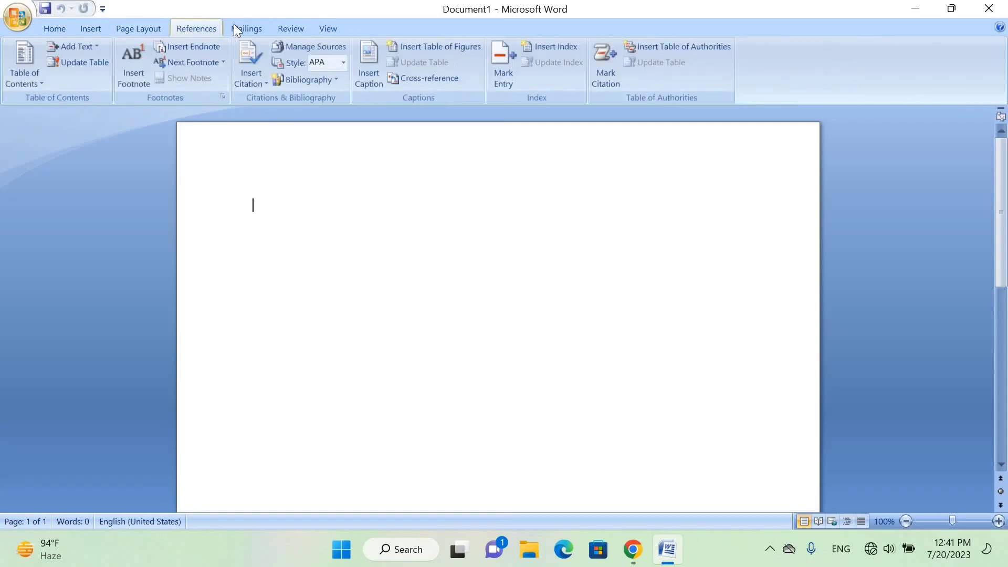
click(243, 26)
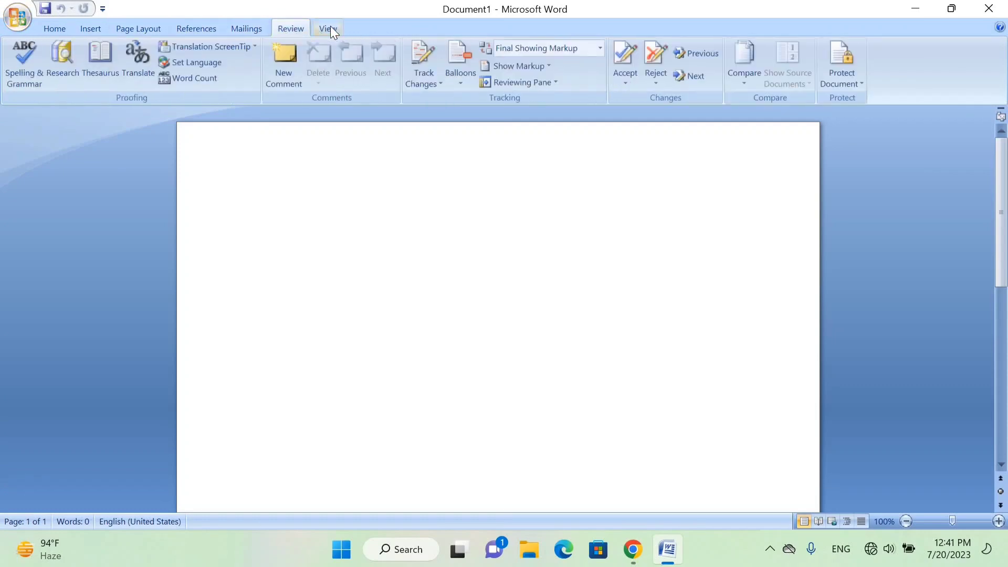
click(329, 29)
click(291, 29)
scroll(178, 25, up, 1)
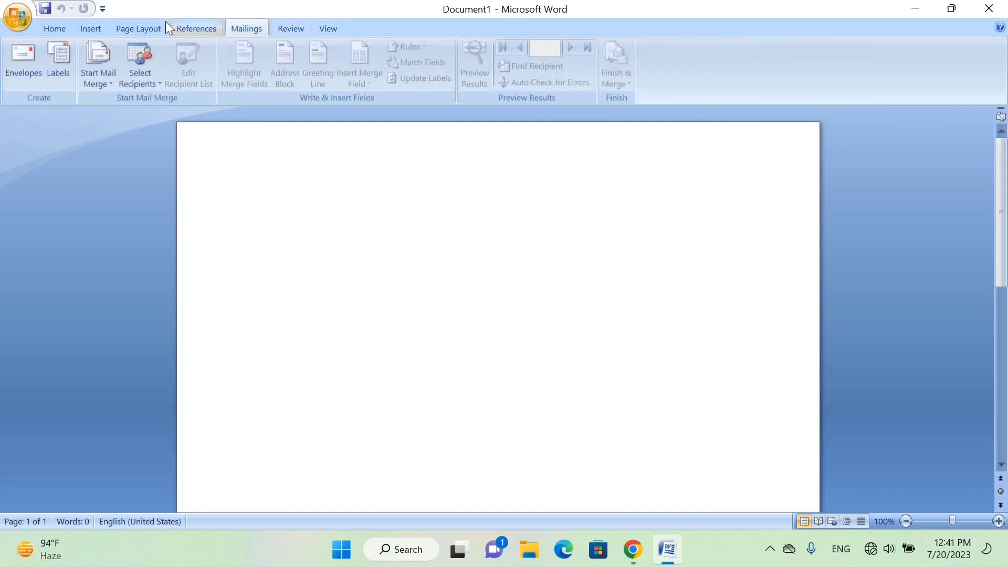
scroll(156, 23, up, 1)
scroll(105, 21, up, 1)
click(62, 26)
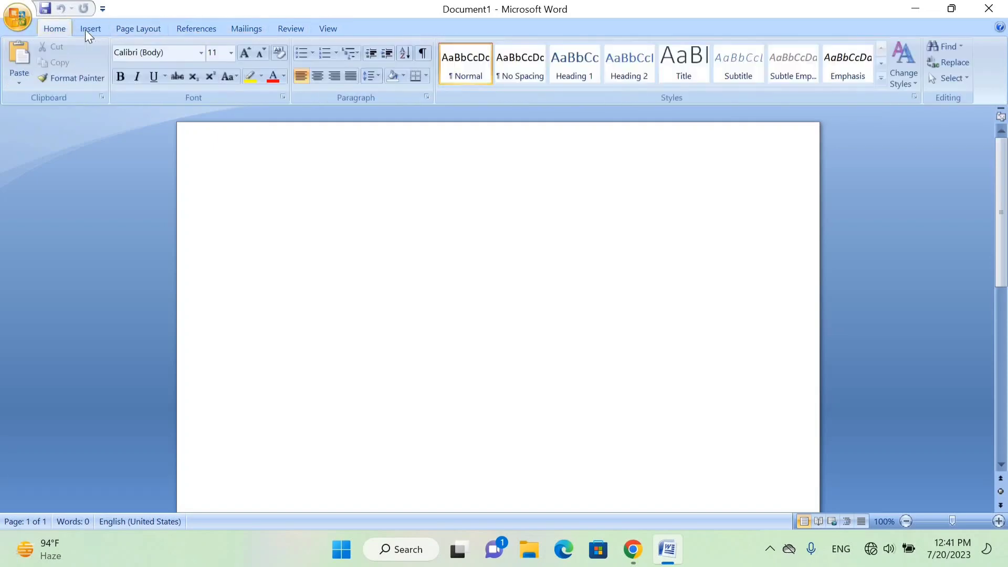
click(85, 29)
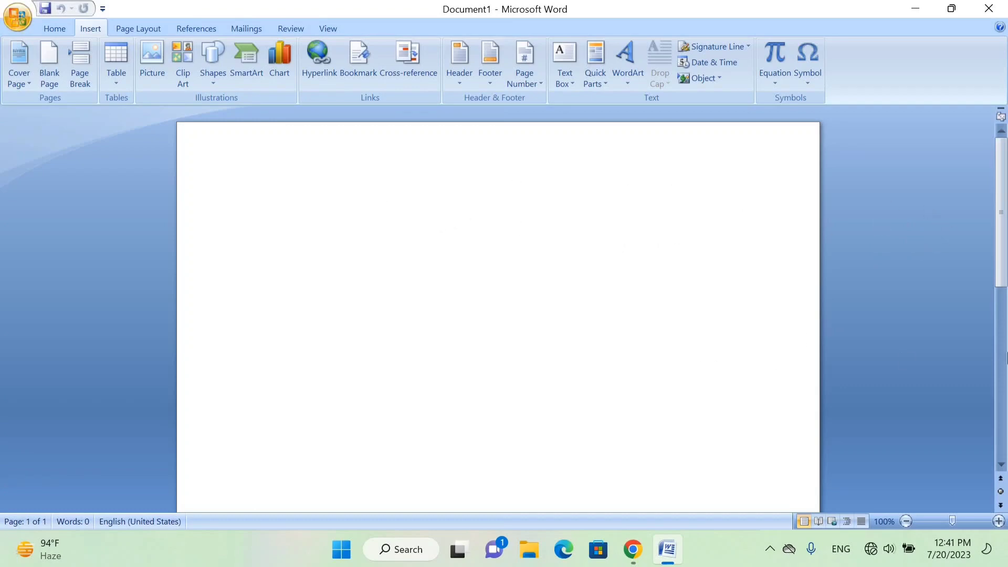
- Zoom the blank page in to 180%
scroll(994, 288, down, 5)
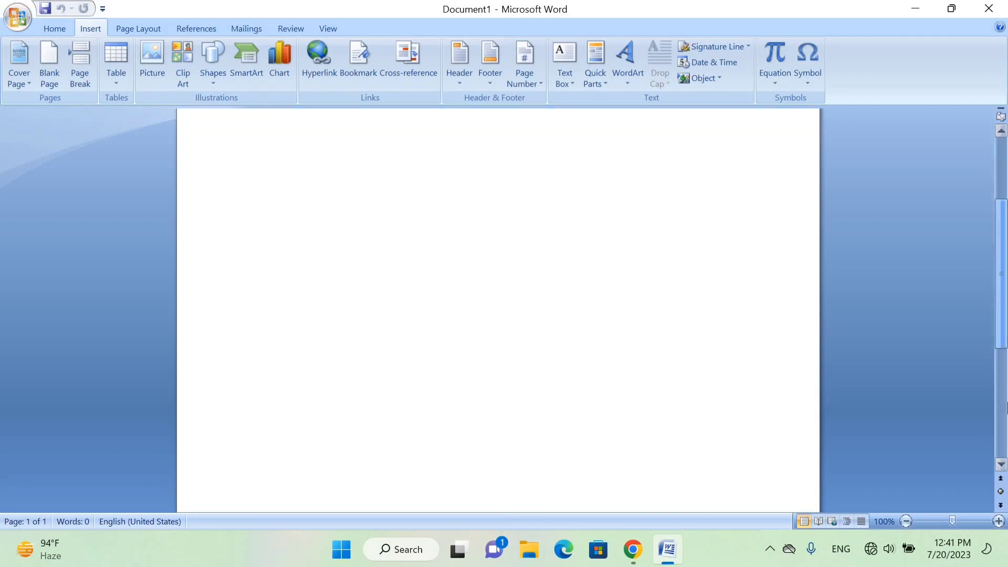
scroll(993, 288, up, 5)
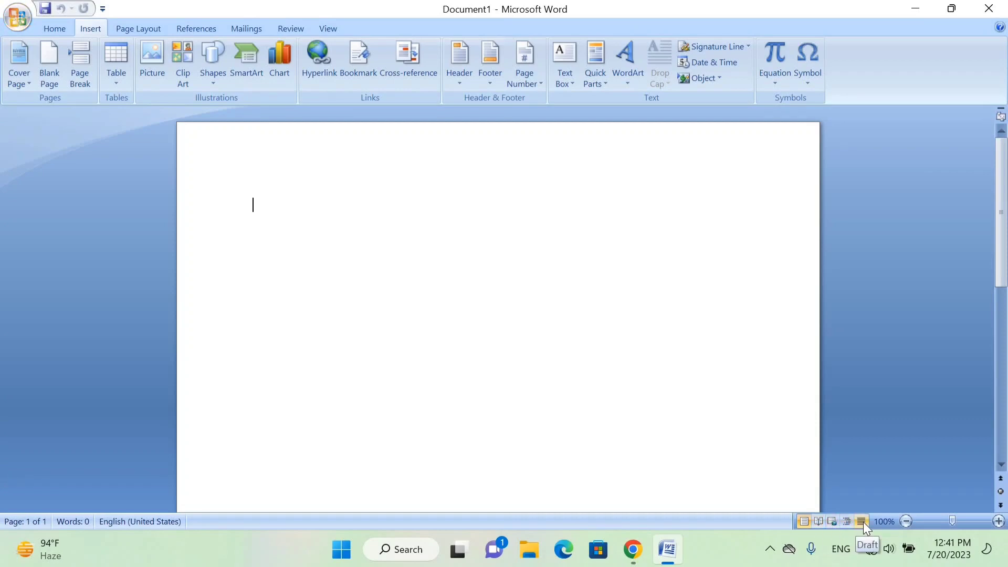
click(998, 521)
click(998, 522)
click(998, 521)
click(998, 521)
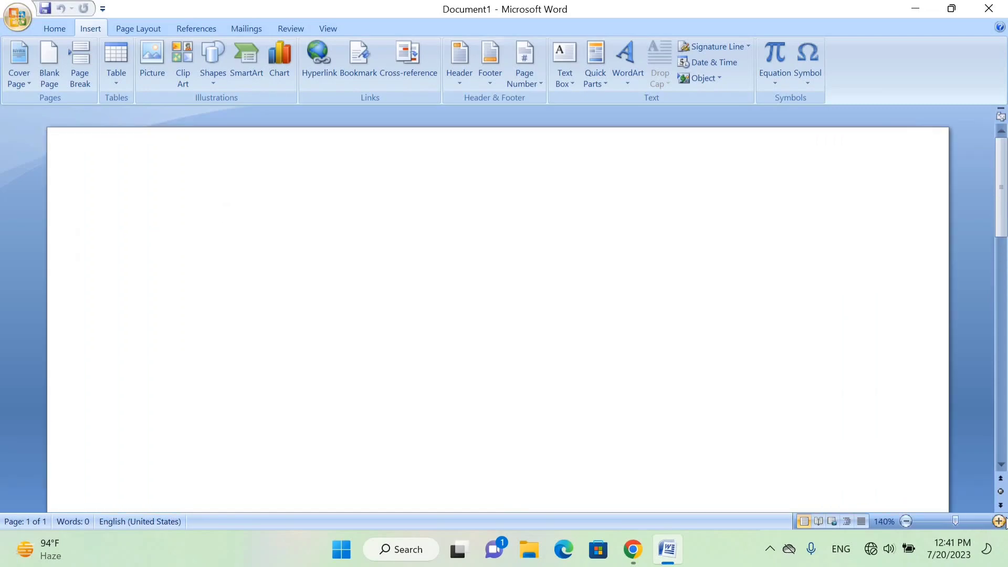
click(998, 522)
click(998, 521)
click(998, 522)
click(998, 521)
- Zoom back out to 110% and return to the Home tab
click(904, 521)
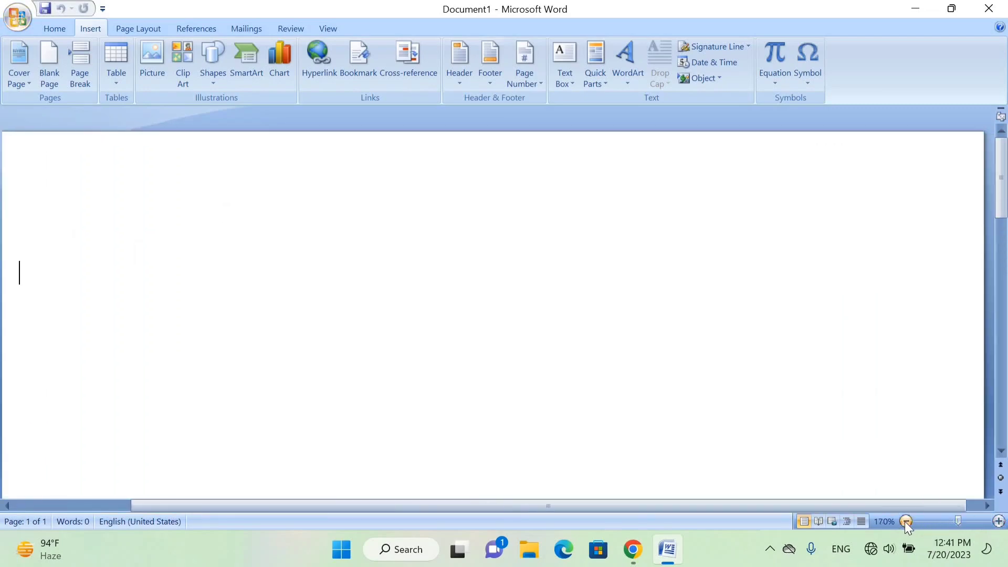
click(905, 521)
click(905, 521)
click(905, 521)
click(905, 521)
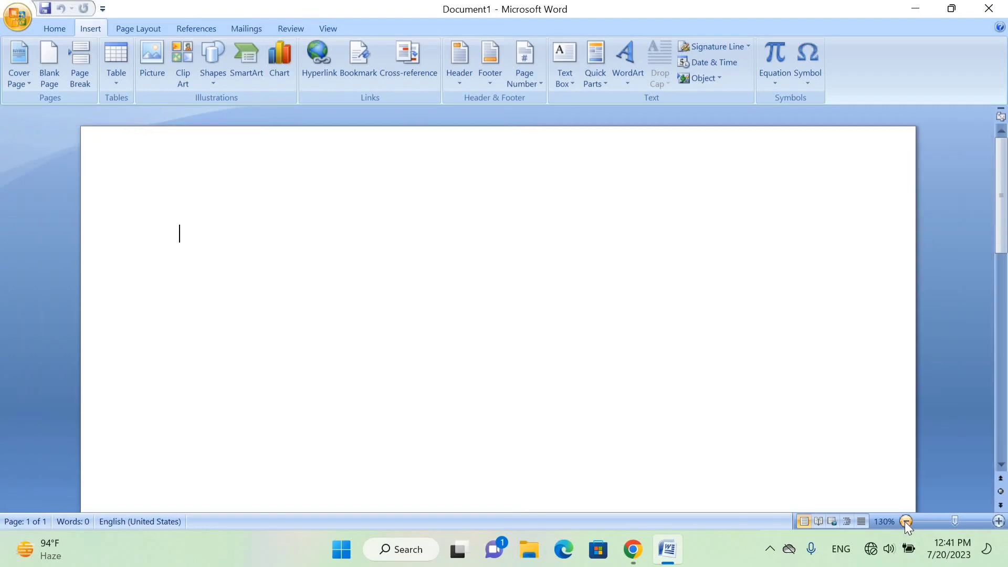
click(905, 521)
click(905, 521)
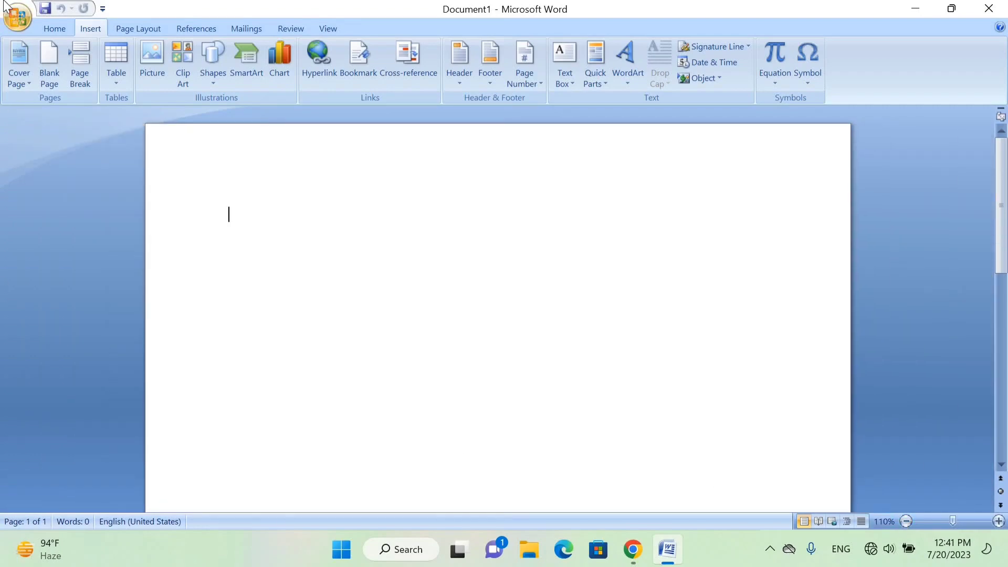
click(62, 22)
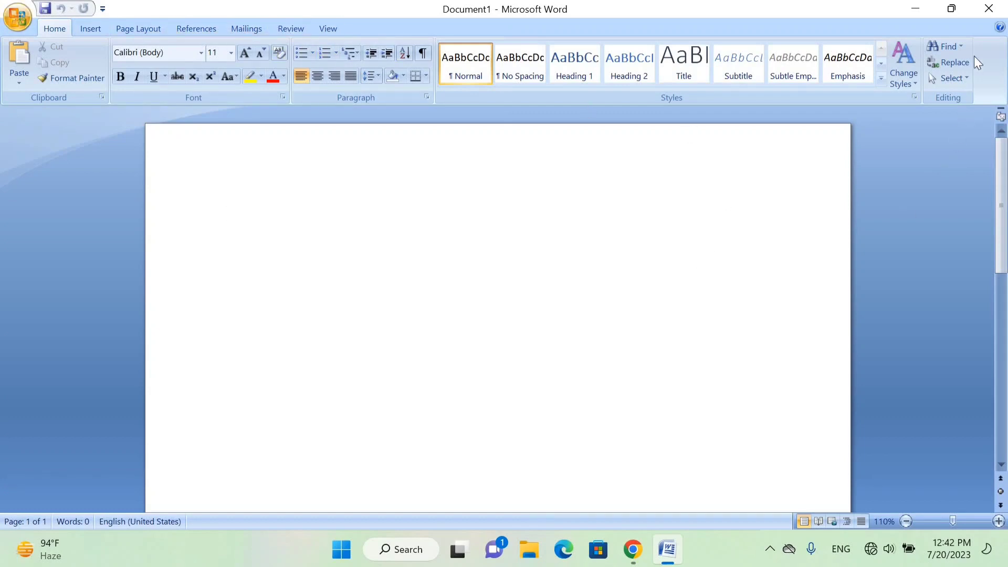
- Close Word 2007, then launch the newer Word from a Start search for 'word' and maximize it
click(989, 9)
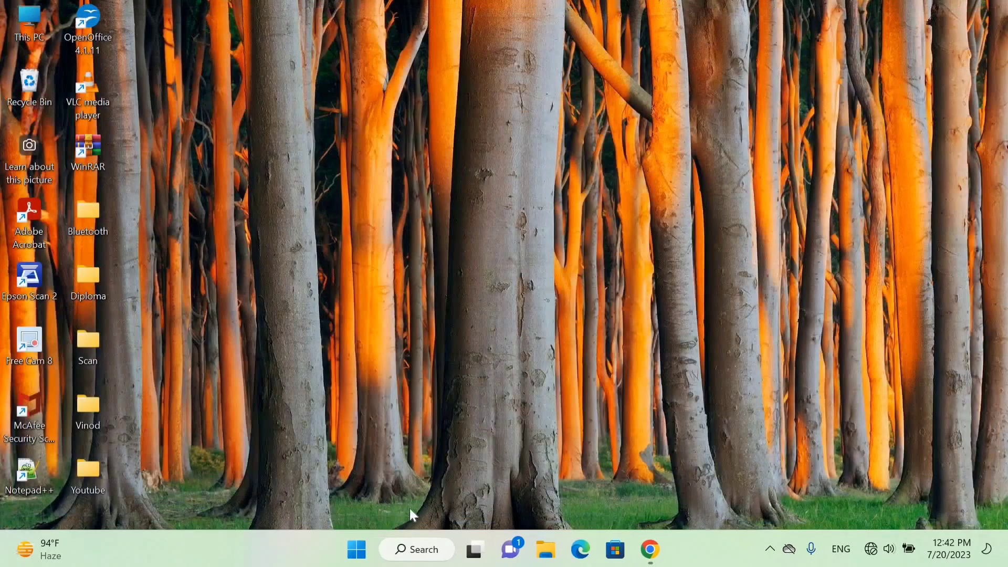
click(359, 550)
text(w)
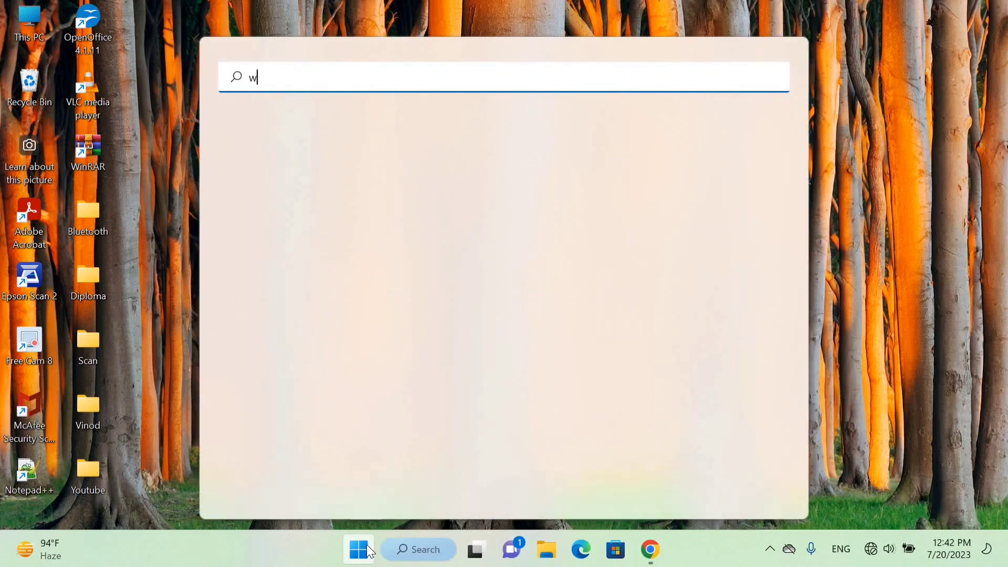
text(ord)
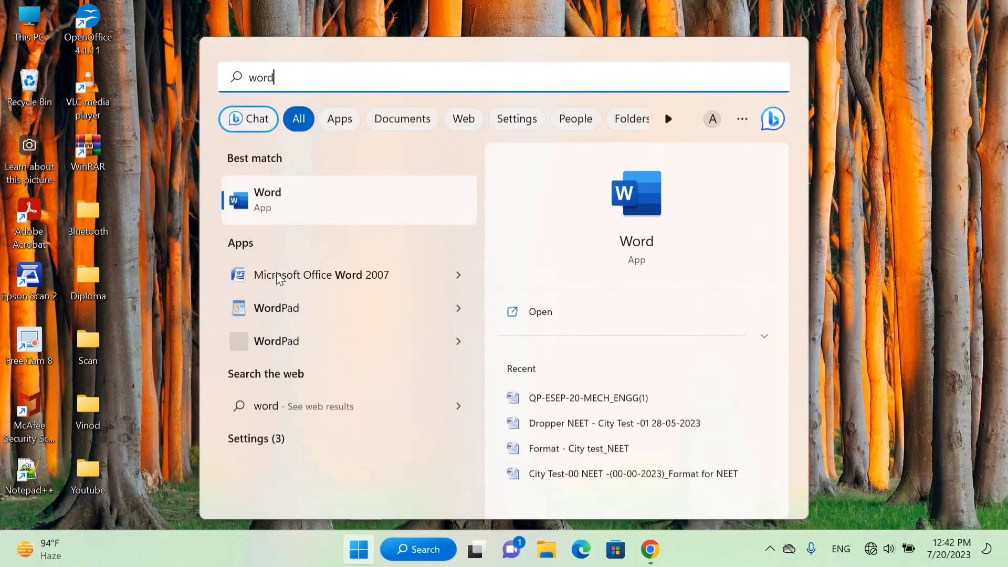
click(293, 206)
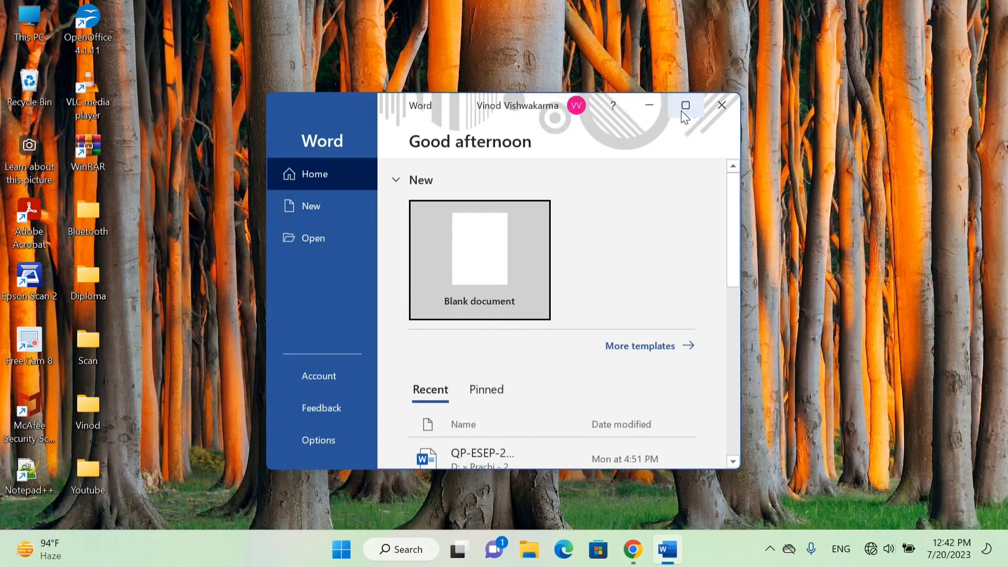
click(685, 105)
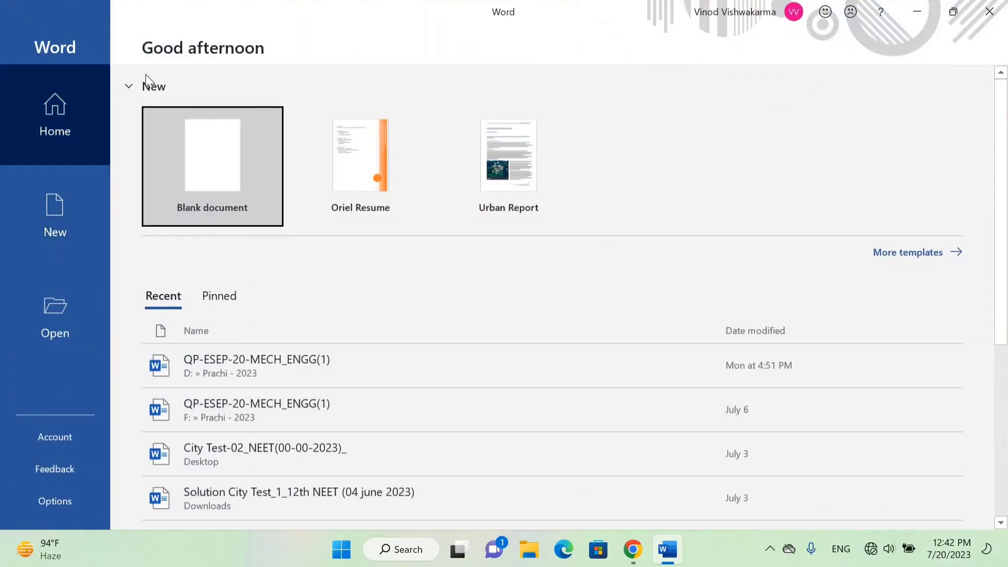
- Show Word's Home page with the Blank document, Oriel Resume and Urban Report templates above Recent files
click(61, 121)
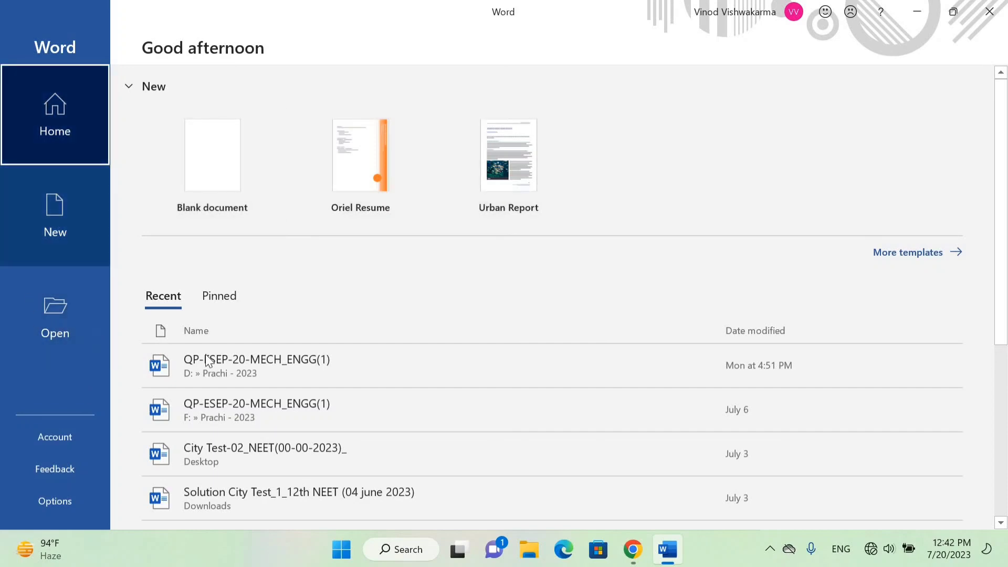
mouse_move(315, 366)
scroll(213, 325, down, 2)
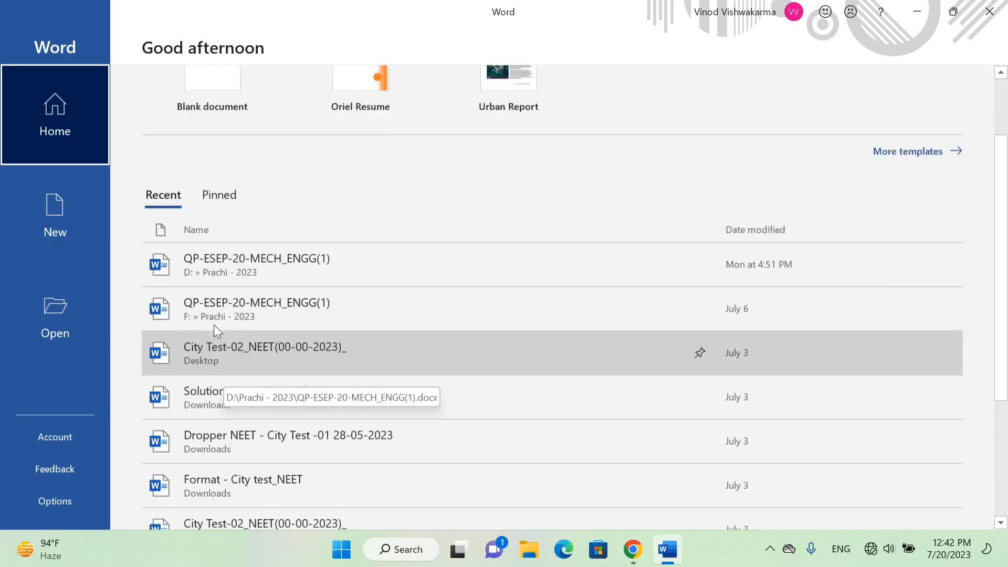
scroll(213, 325, down, 1)
scroll(214, 324, down, 3)
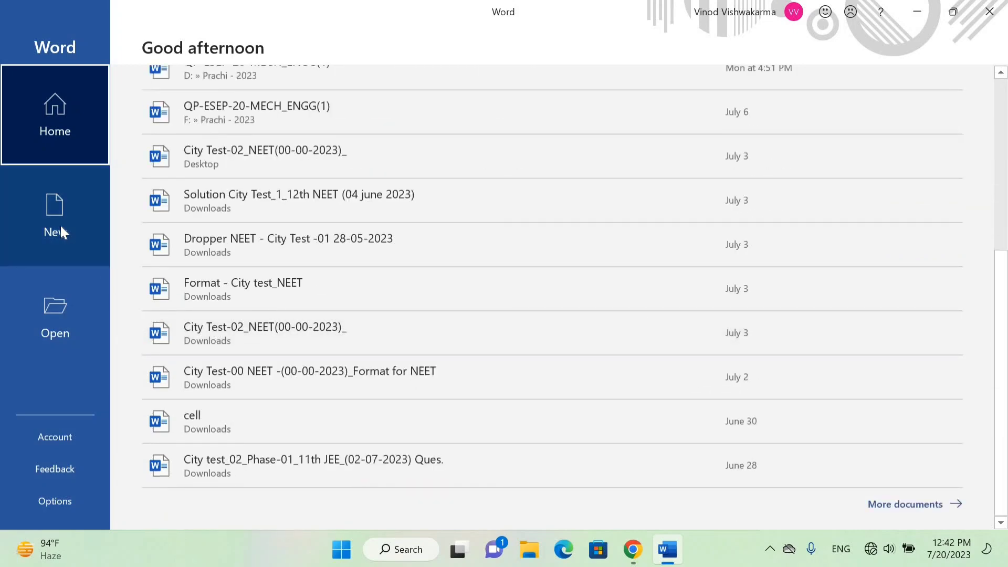
scroll(453, 206, up, 4)
scroll(453, 206, up, 2)
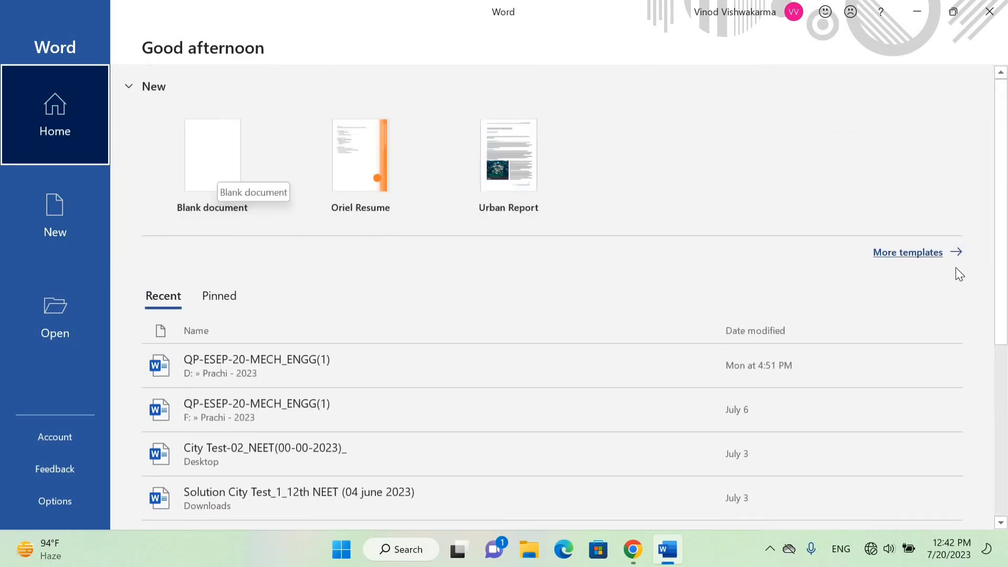
- Open More templates and scroll down through the full template gallery
click(908, 252)
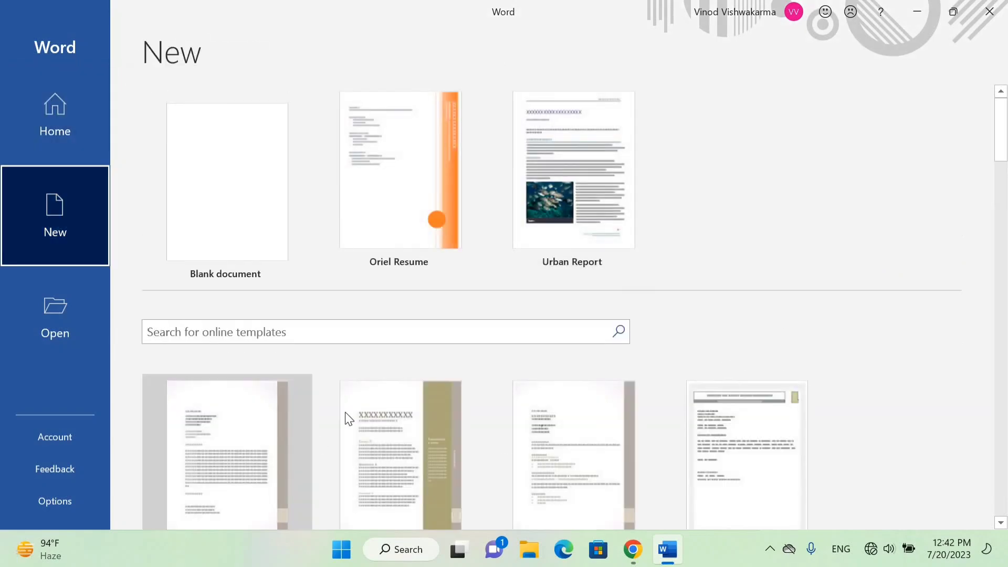
scroll(346, 418, down, 2)
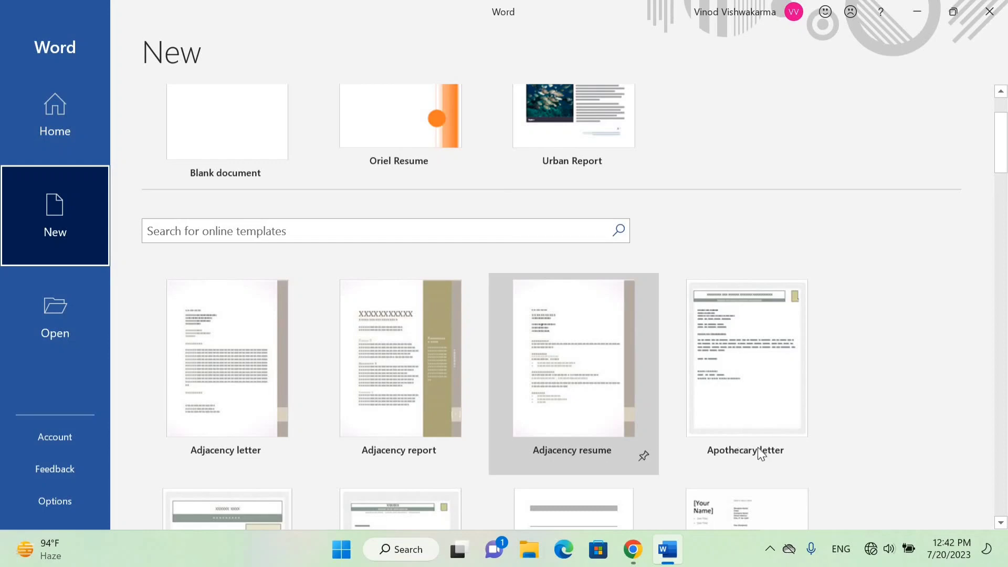
scroll(165, 420, down, 4)
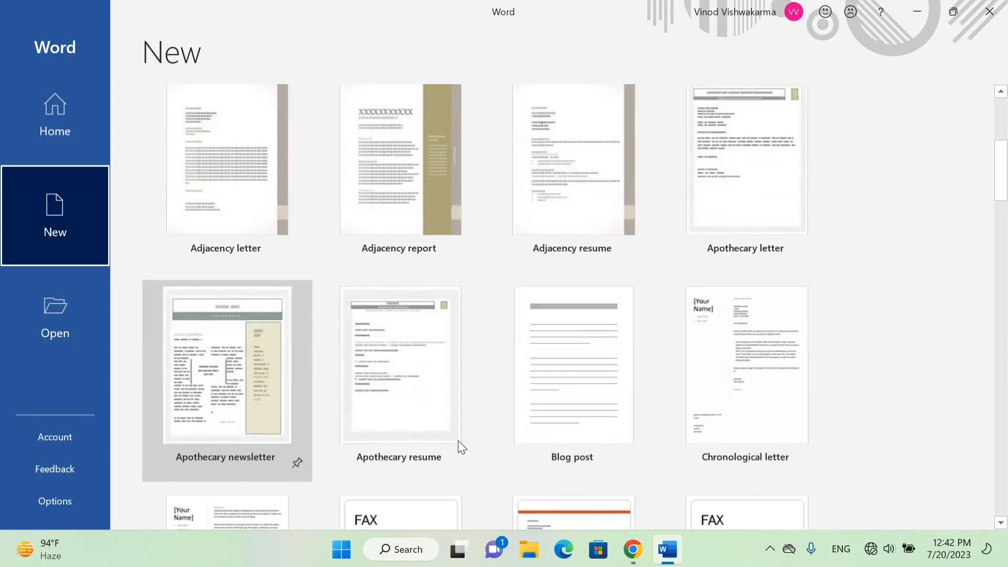
scroll(654, 430, down, 2)
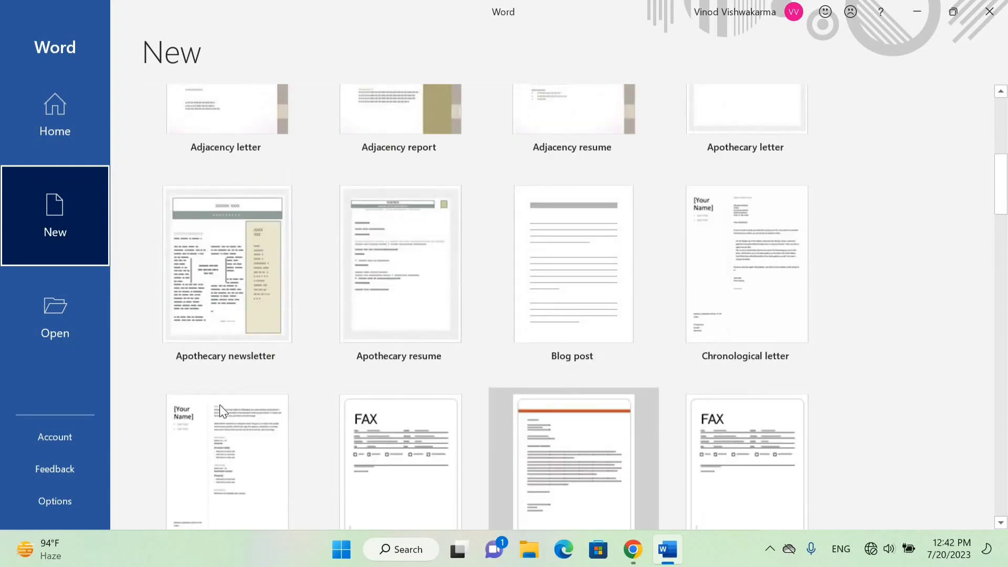
scroll(219, 405, down, 2)
scroll(270, 400, down, 2)
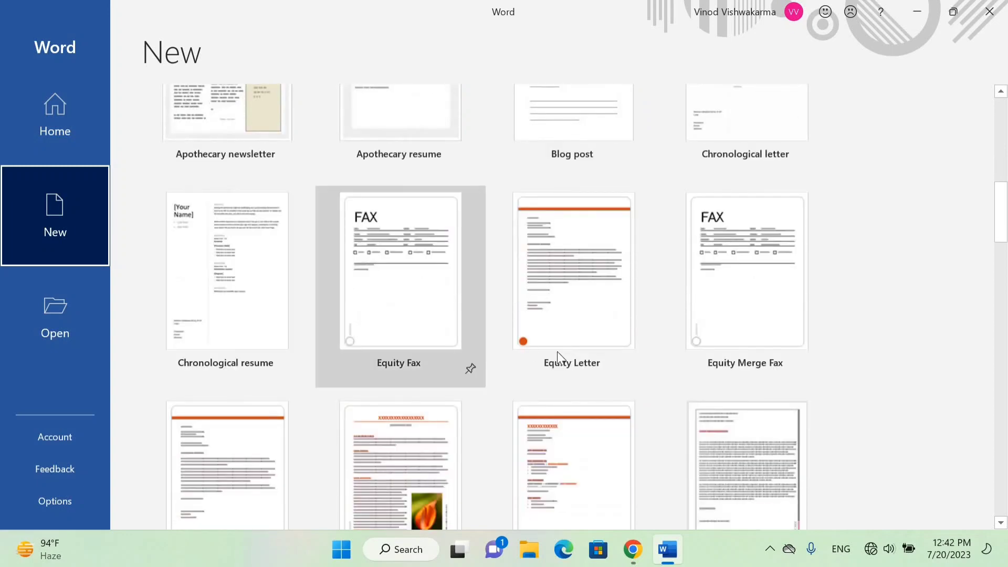
scroll(556, 352, down, 2)
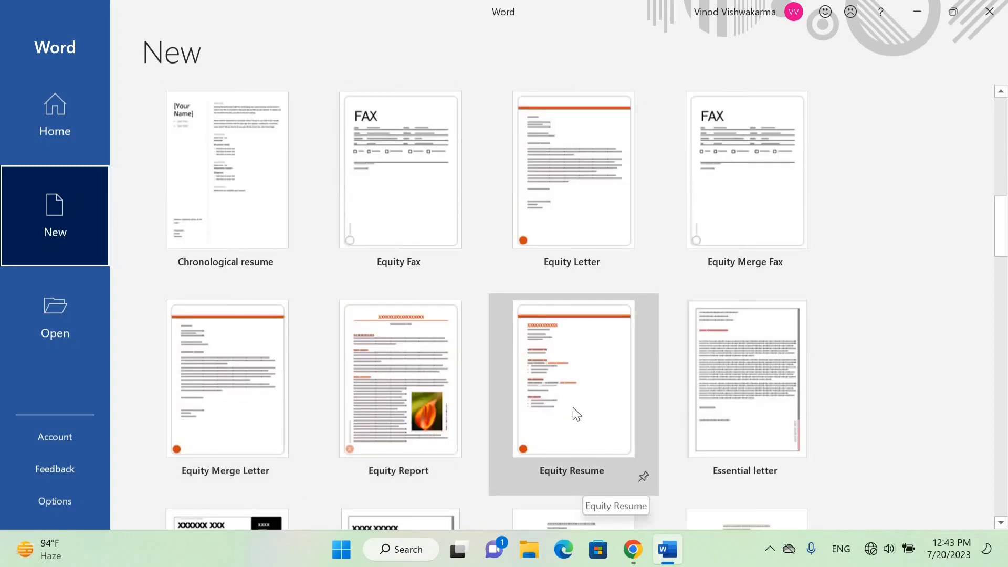
scroll(577, 415, down, 1)
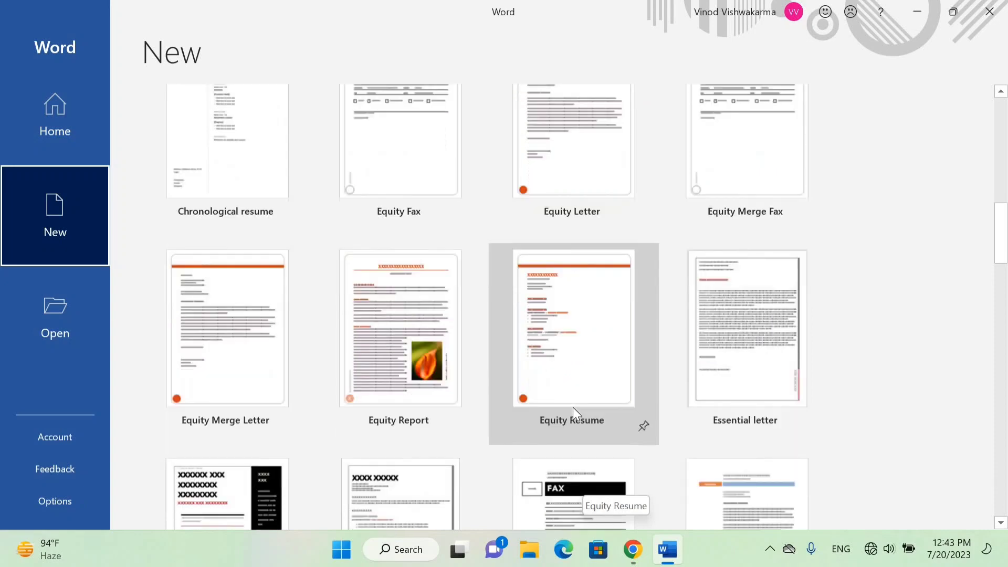
scroll(573, 407, down, 1)
scroll(572, 319, down, 3)
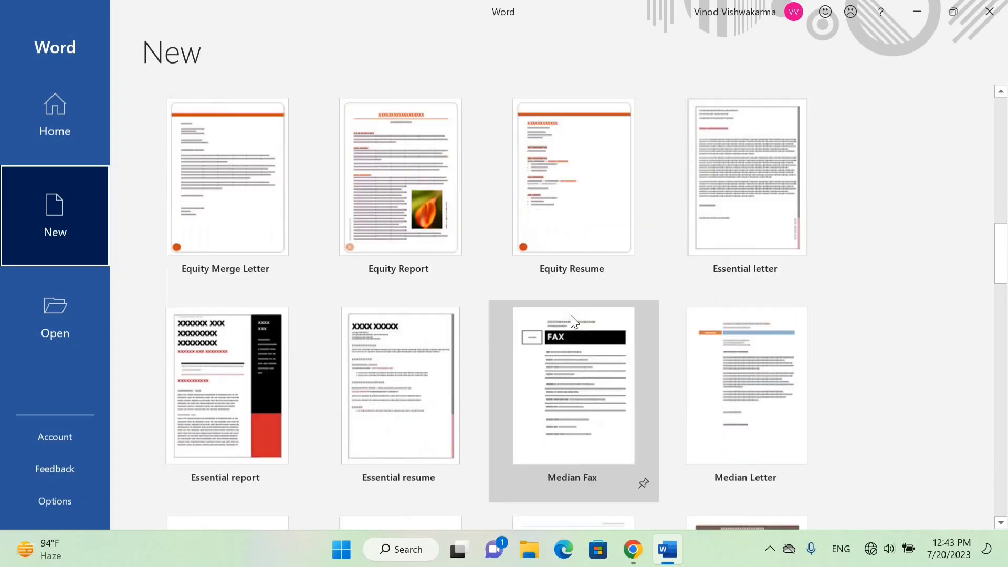
scroll(573, 319, down, 2)
scroll(572, 319, down, 2)
scroll(572, 320, down, 2)
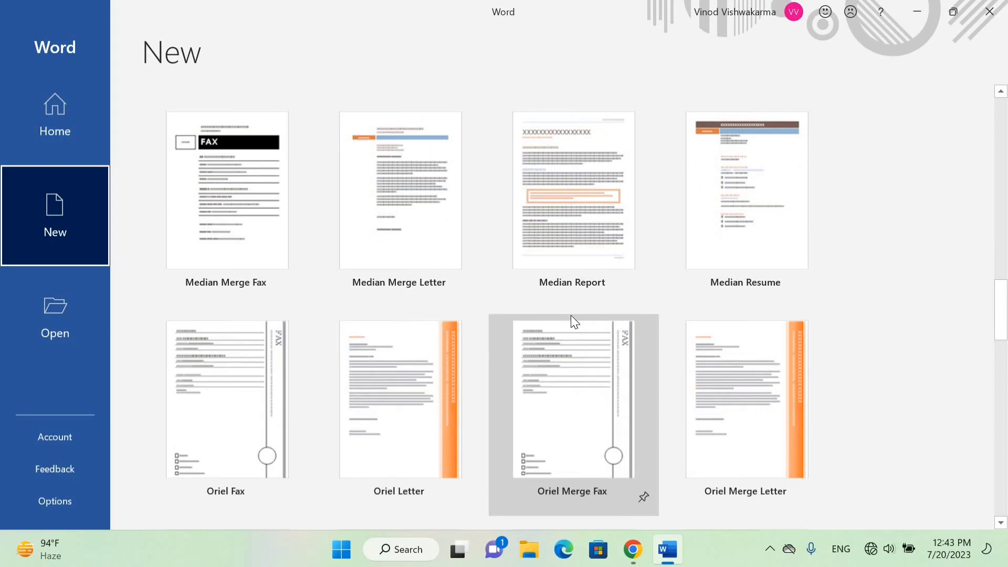
scroll(572, 321, down, 1)
scroll(572, 321, down, 1)
scroll(572, 320, down, 2)
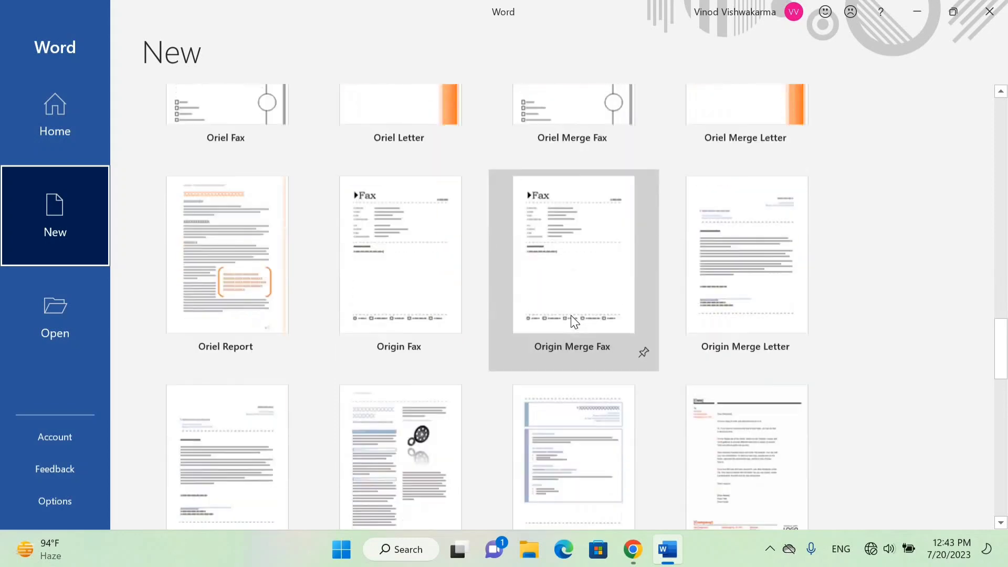
scroll(572, 315, down, 2)
scroll(571, 315, down, 2)
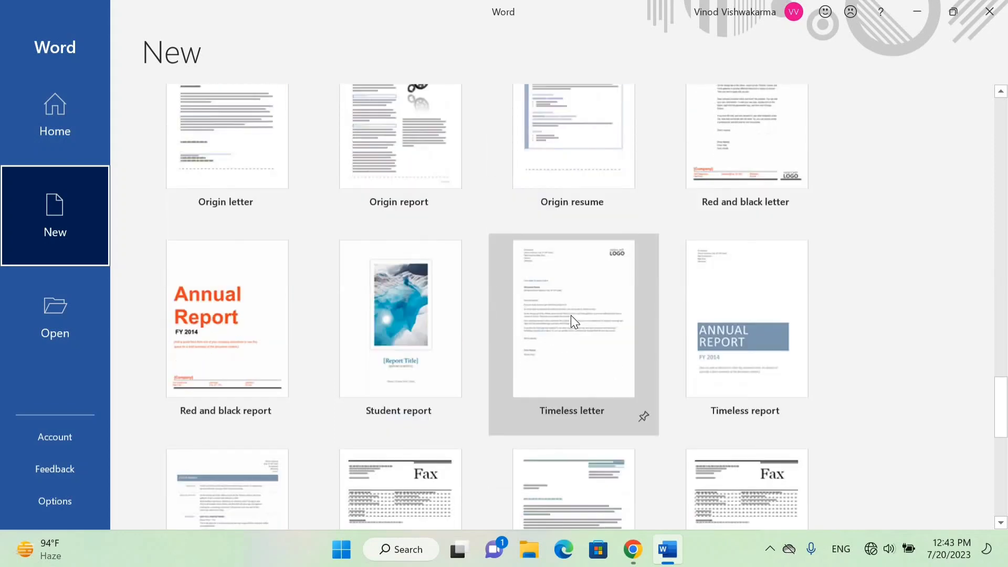
scroll(572, 315, down, 2)
scroll(571, 315, down, 3)
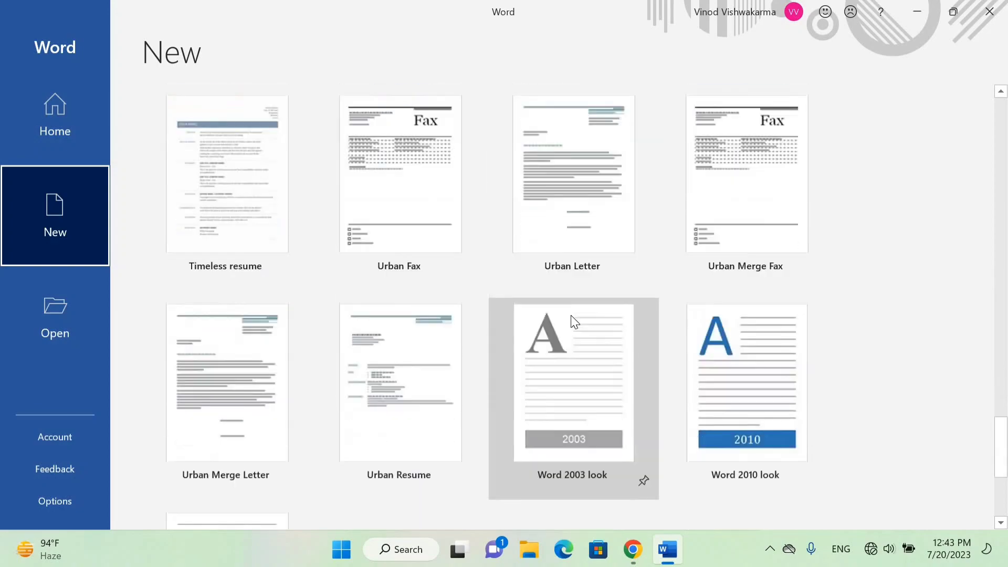
- Scroll back up and create a new document from the Equity Resume template
scroll(571, 314, up, 2)
scroll(572, 315, up, 5)
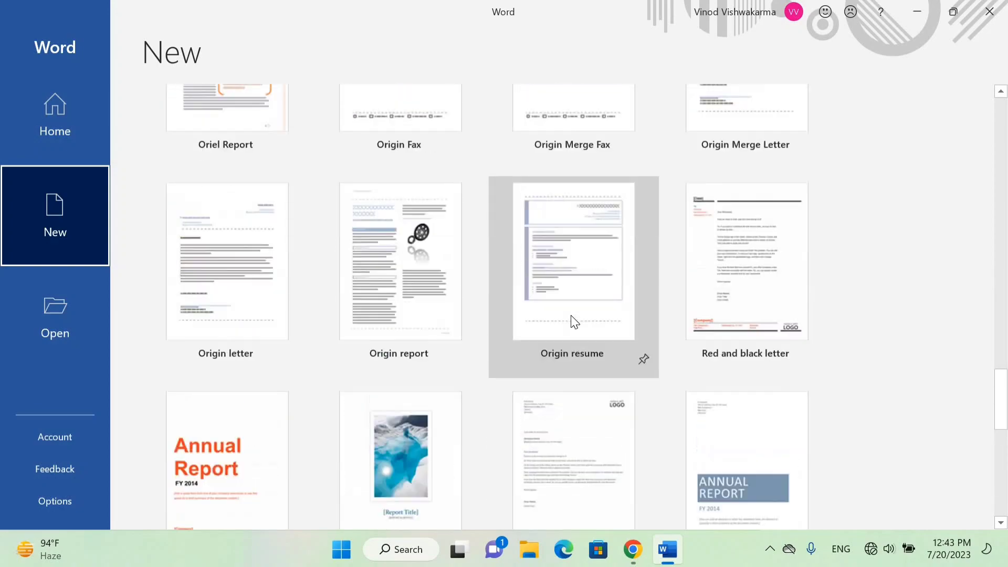
scroll(571, 315, up, 2)
scroll(572, 315, up, 2)
scroll(571, 315, up, 2)
scroll(571, 315, up, 2)
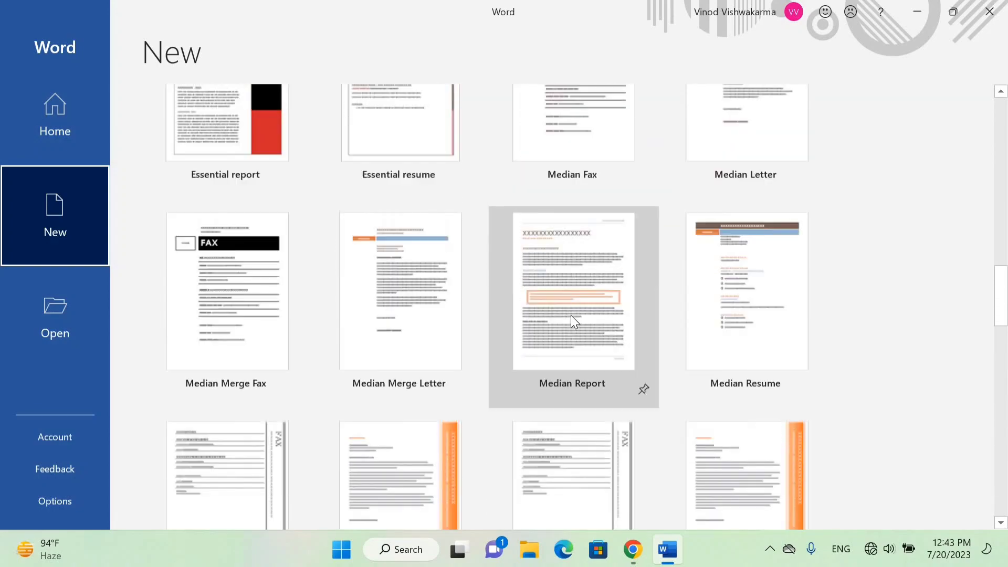
scroll(571, 315, up, 1)
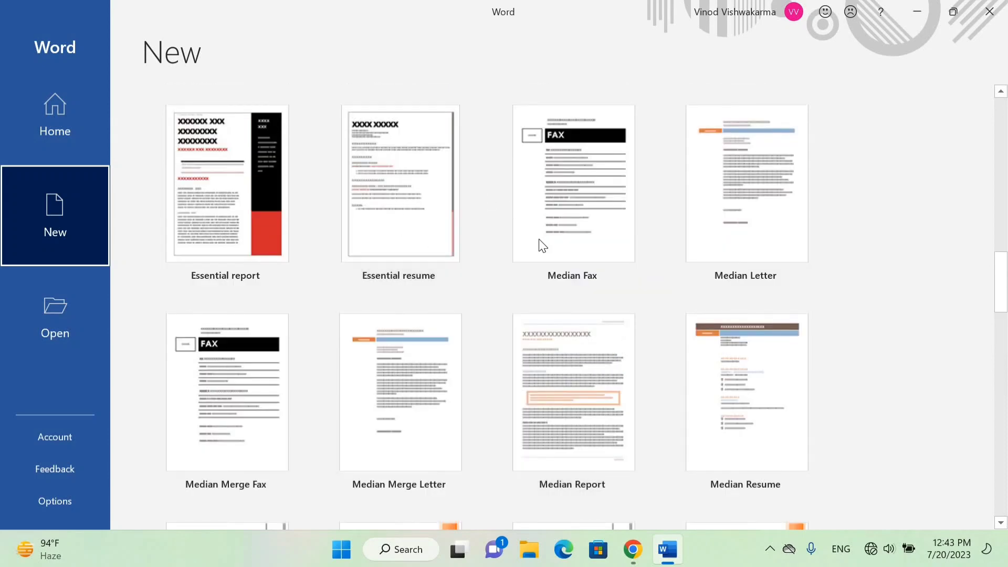
scroll(577, 200, up, 2)
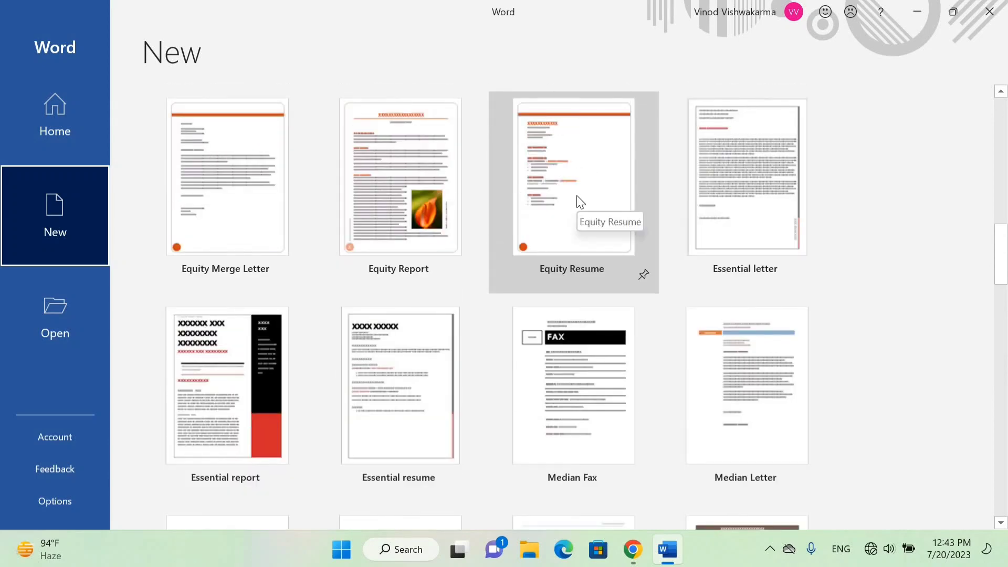
double_click(576, 195)
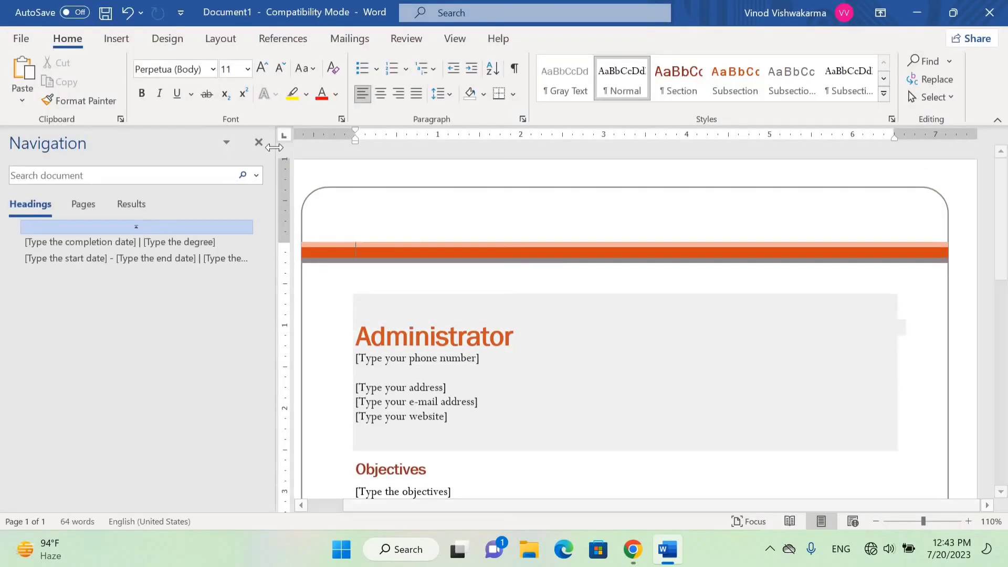
- Close the outline pane and scroll through the Administrator resume
click(258, 144)
scroll(361, 268, down, 5)
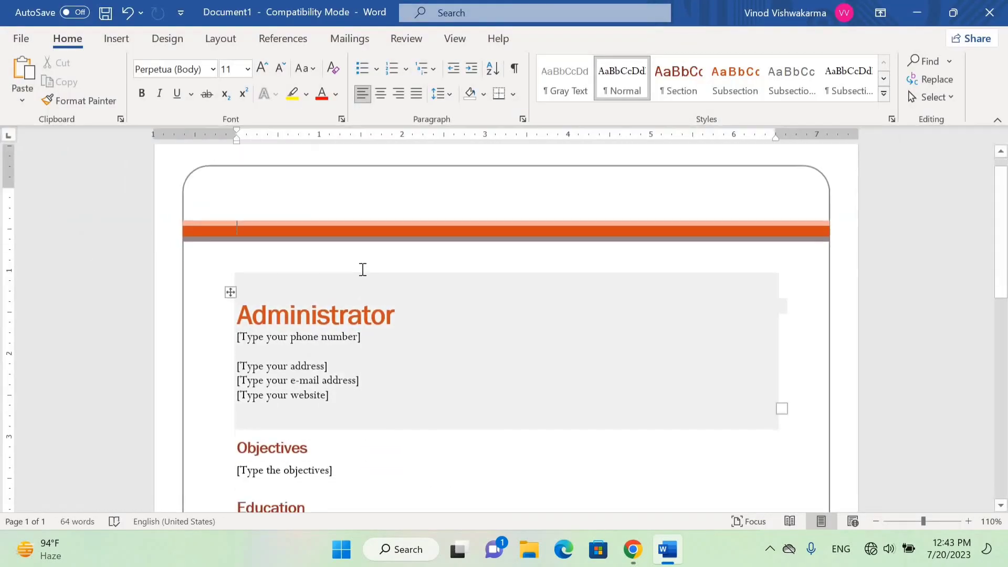
scroll(362, 269, down, 3)
scroll(362, 270, down, 4)
scroll(362, 270, up, 3)
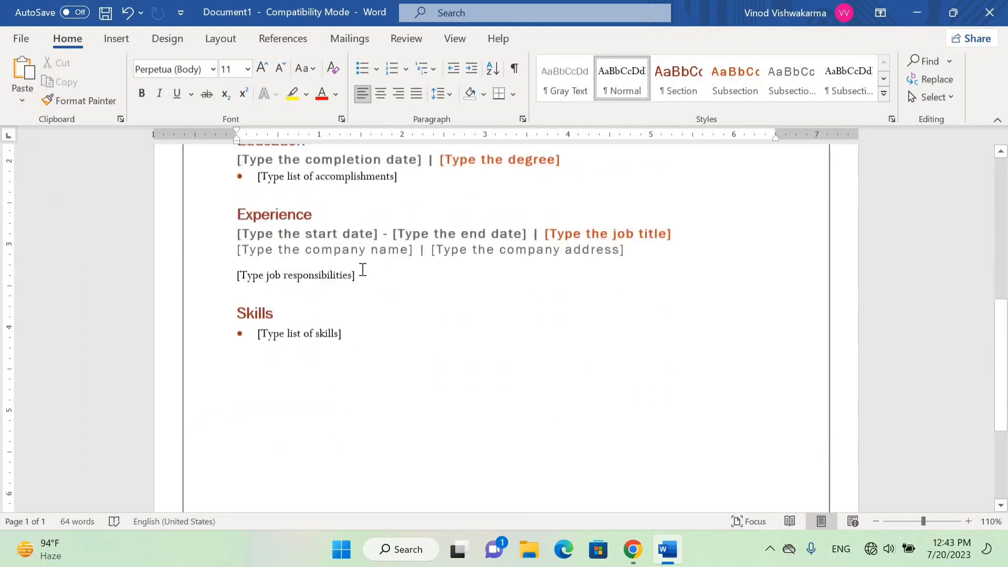
scroll(325, 304, up, 7)
scroll(293, 336, up, 1)
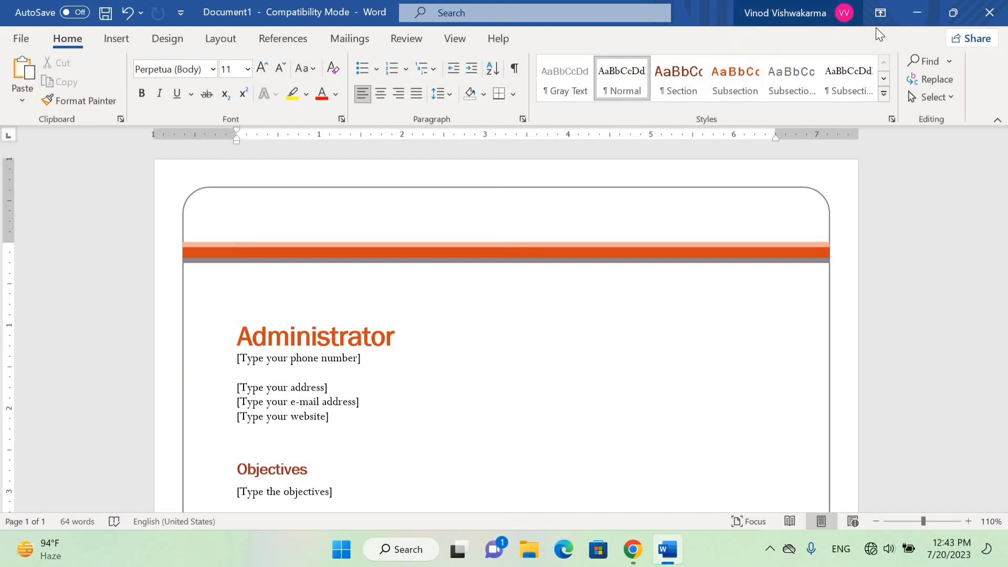
- Visit the start screen, return to the resume, scroll it, and switch to the Home tab
click(27, 39)
click(21, 46)
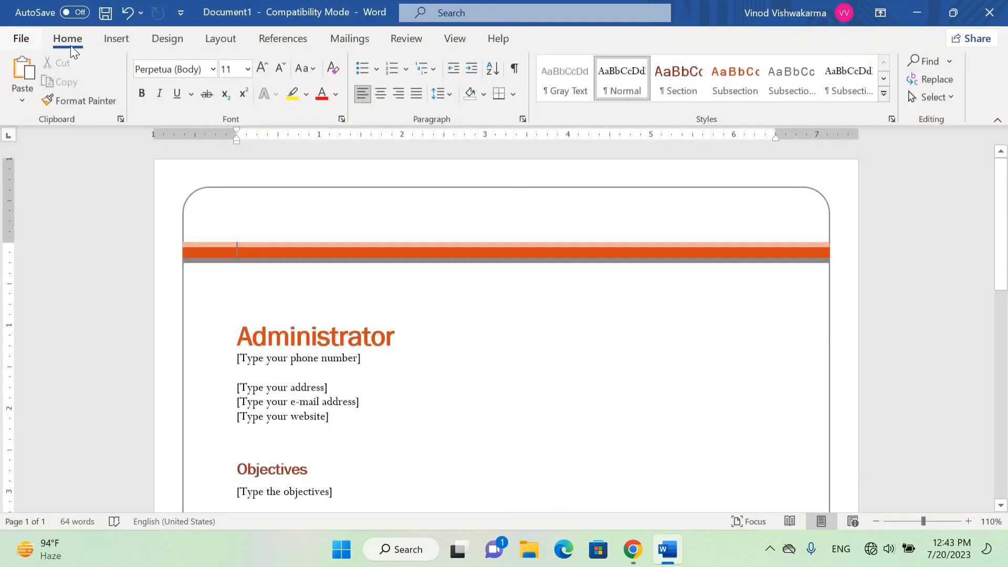
scroll(150, 43, down, 1)
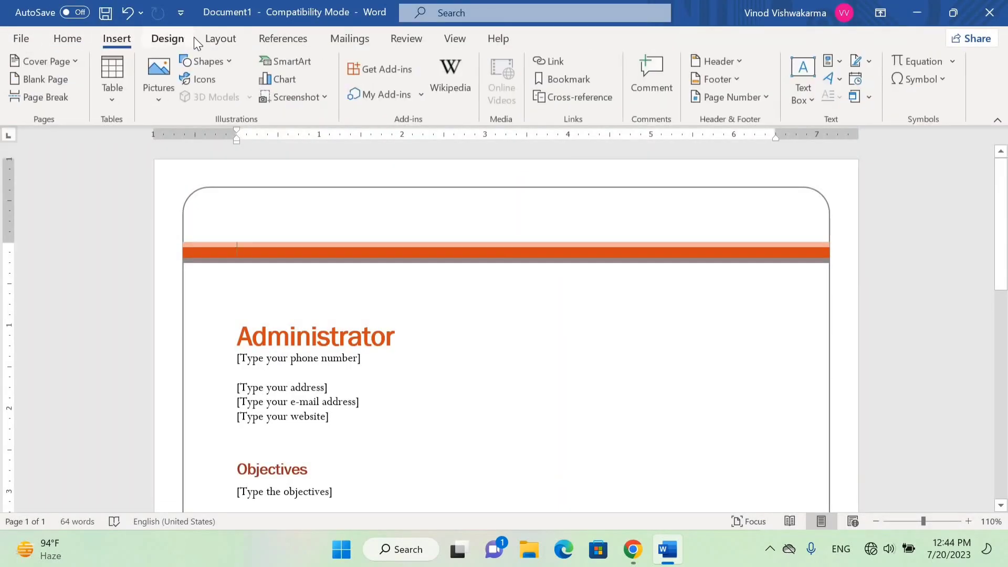
scroll(221, 37, down, 1)
scroll(315, 36, down, 1)
scroll(344, 39, down, 1)
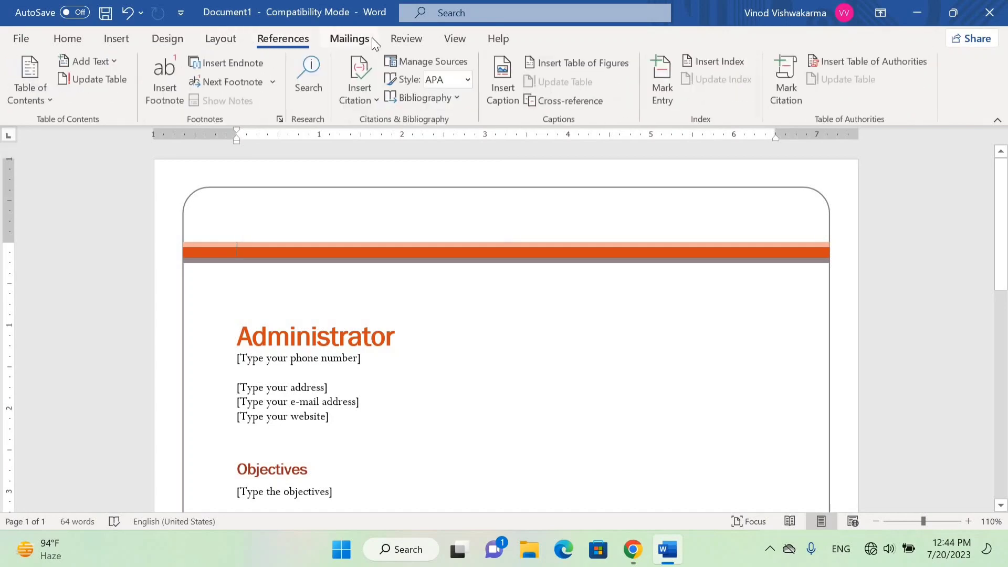
scroll(372, 37, down, 1)
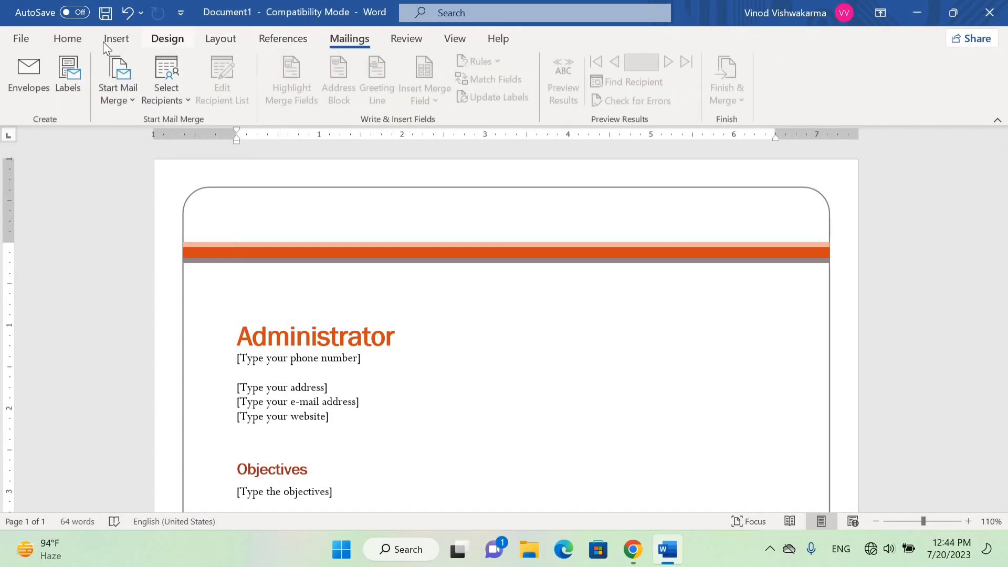
click(67, 36)
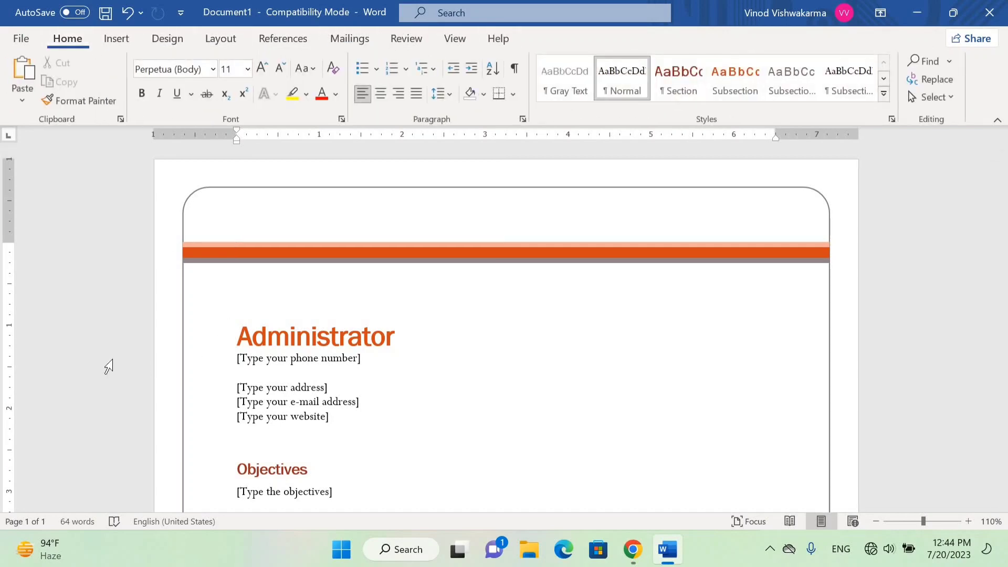
- Close the resume document, choosing Don't Save
click(992, 12)
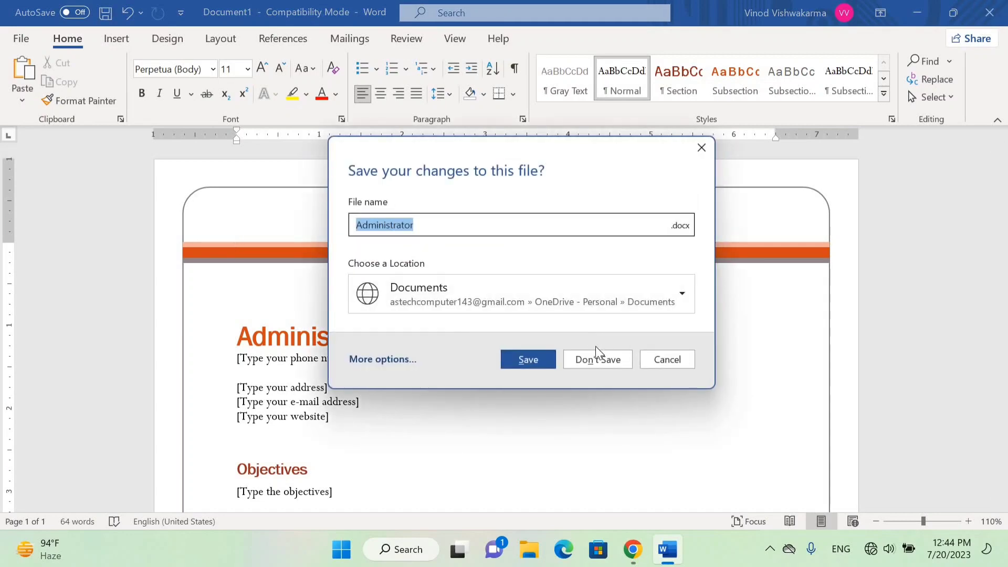
click(590, 361)
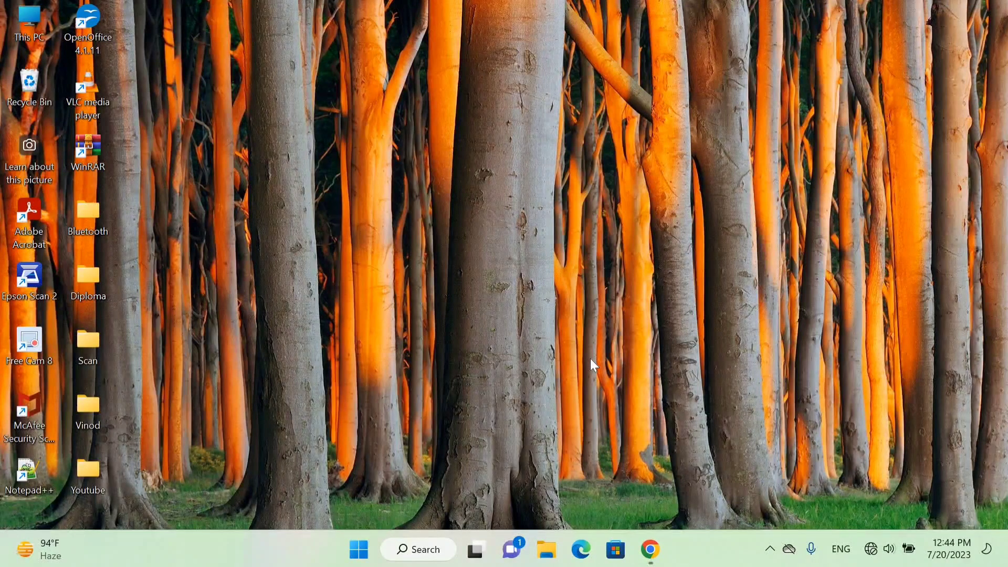
key(super+r)
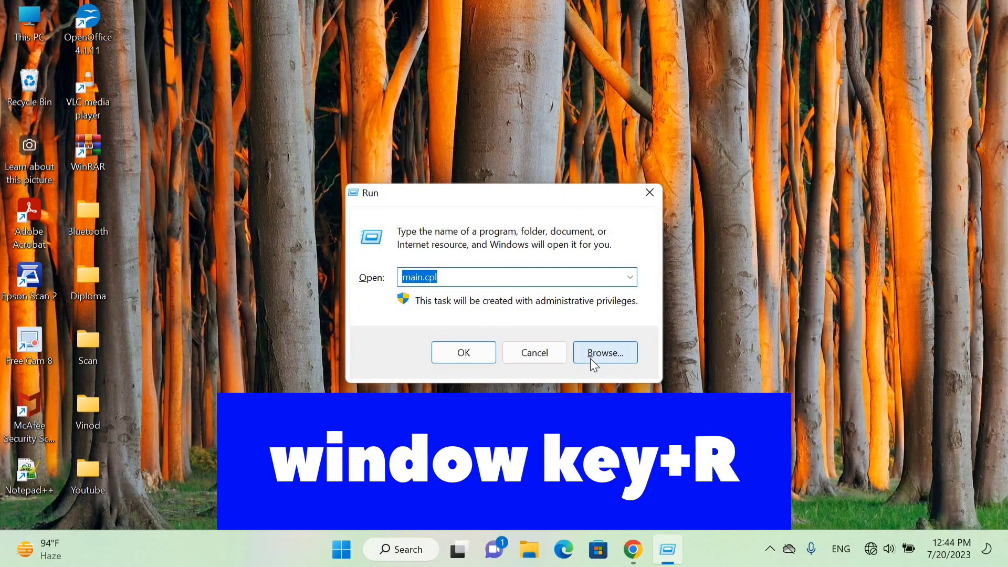
text(win)
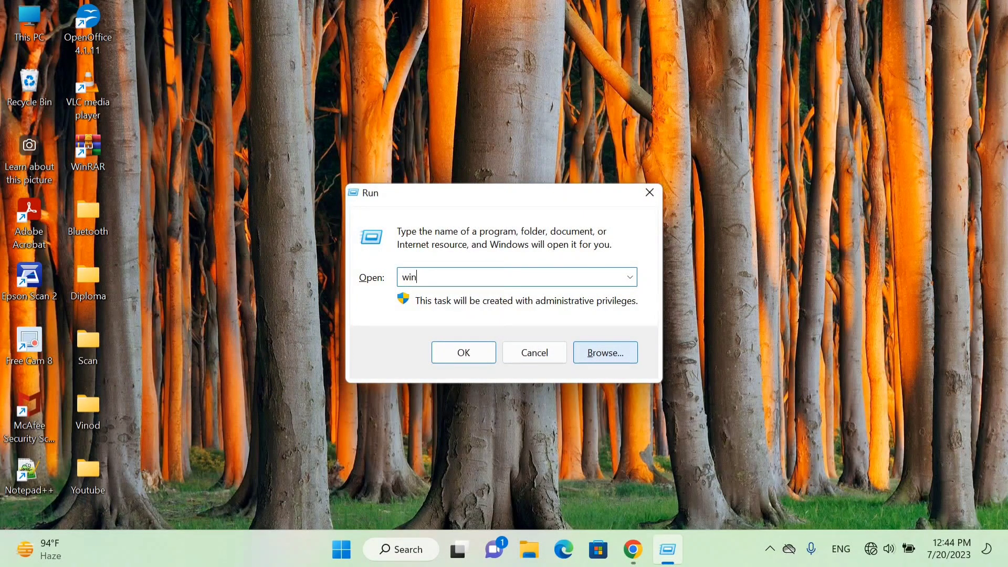
text(word)
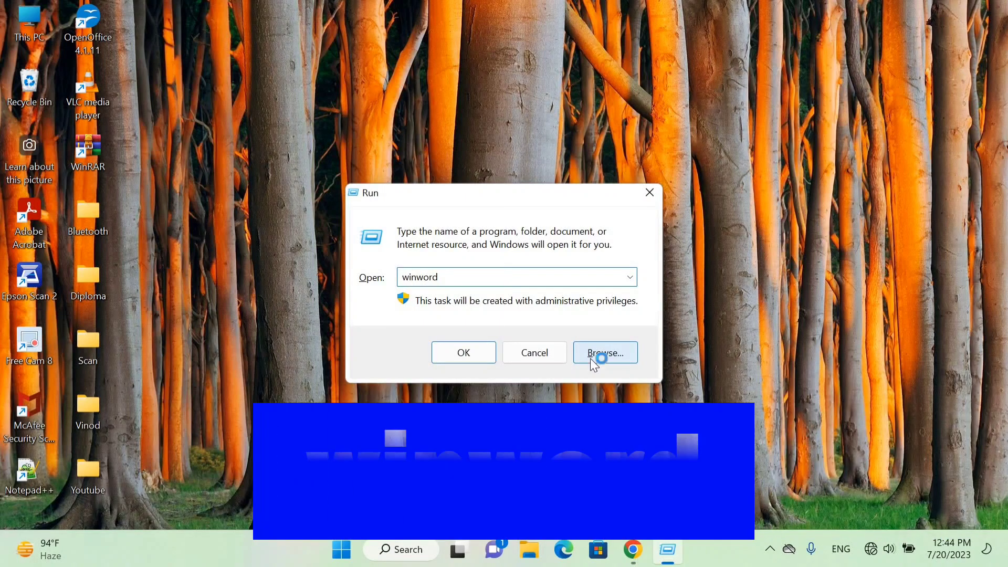
key(Return)
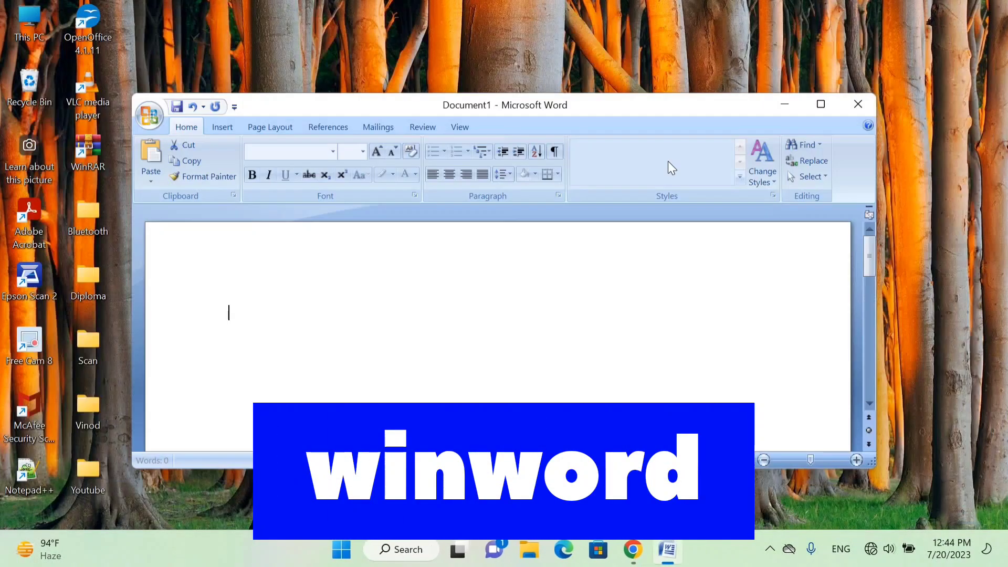
click(820, 104)
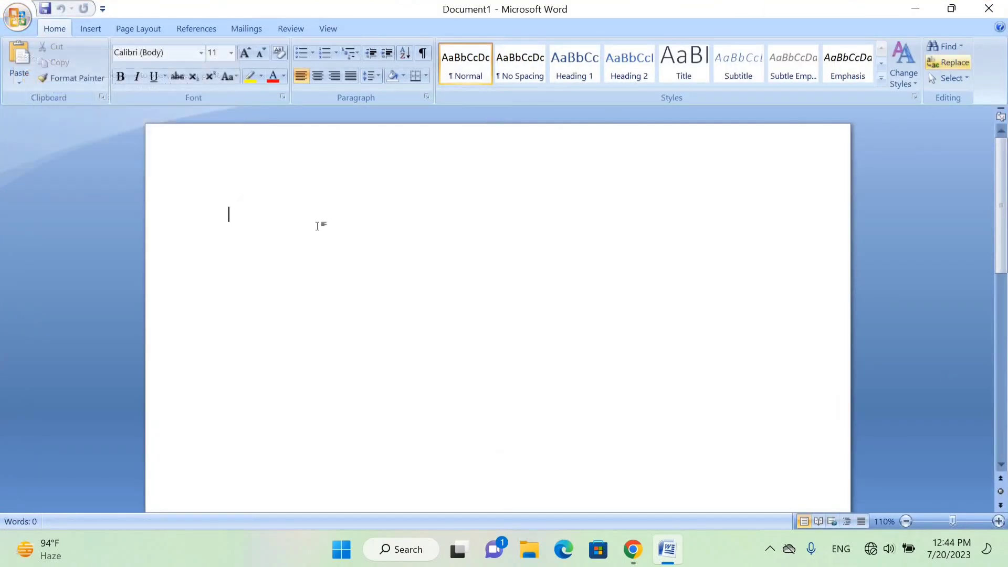
click(996, 2)
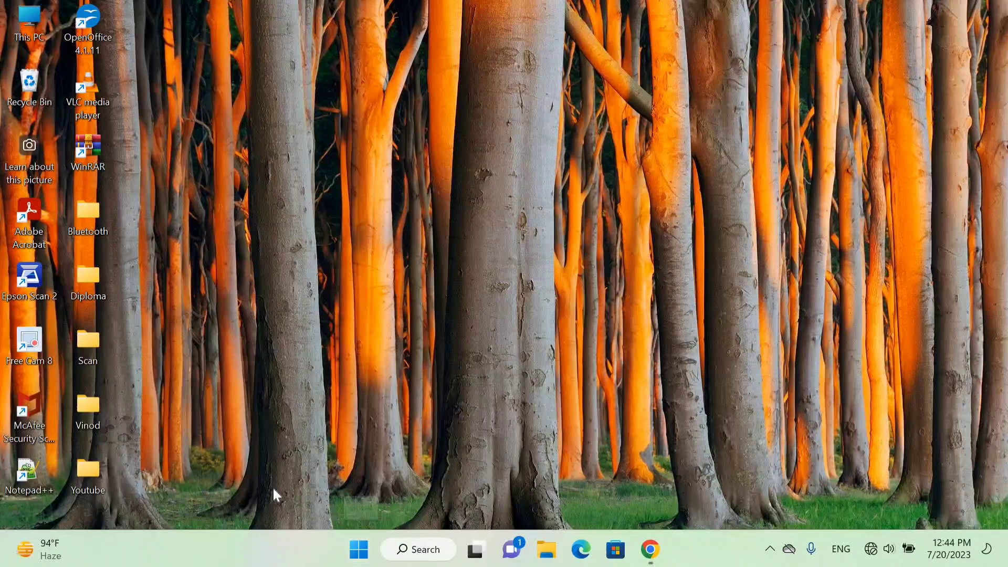
- Search Start for 'wo' and open the file location of Microsoft Office Word 2007
click(360, 551)
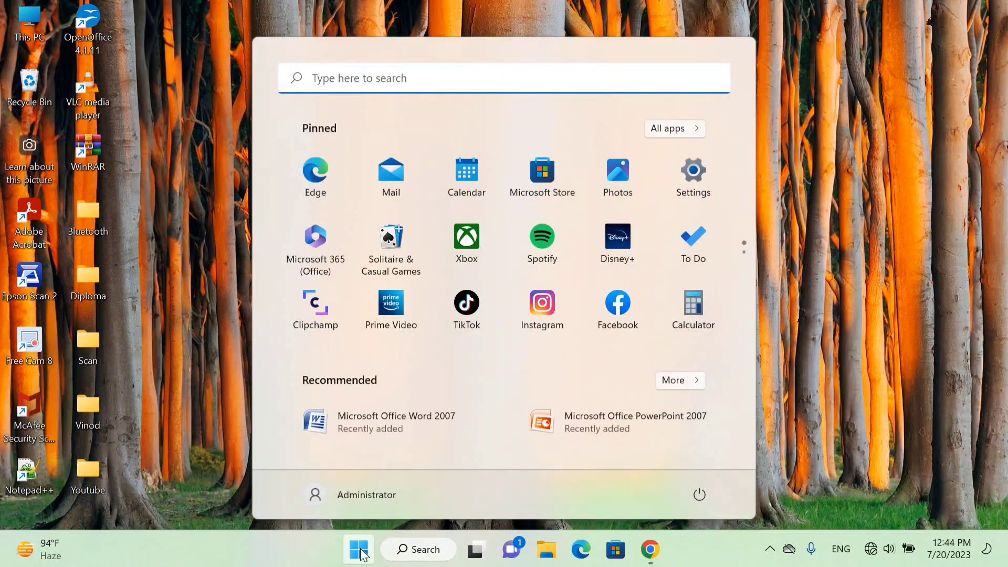
text(wo)
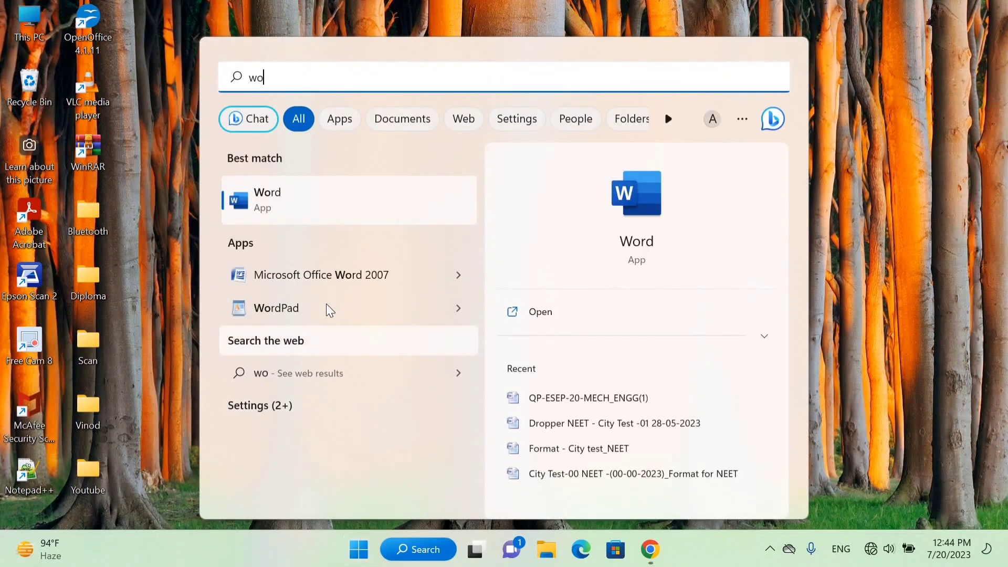
right_click(320, 279)
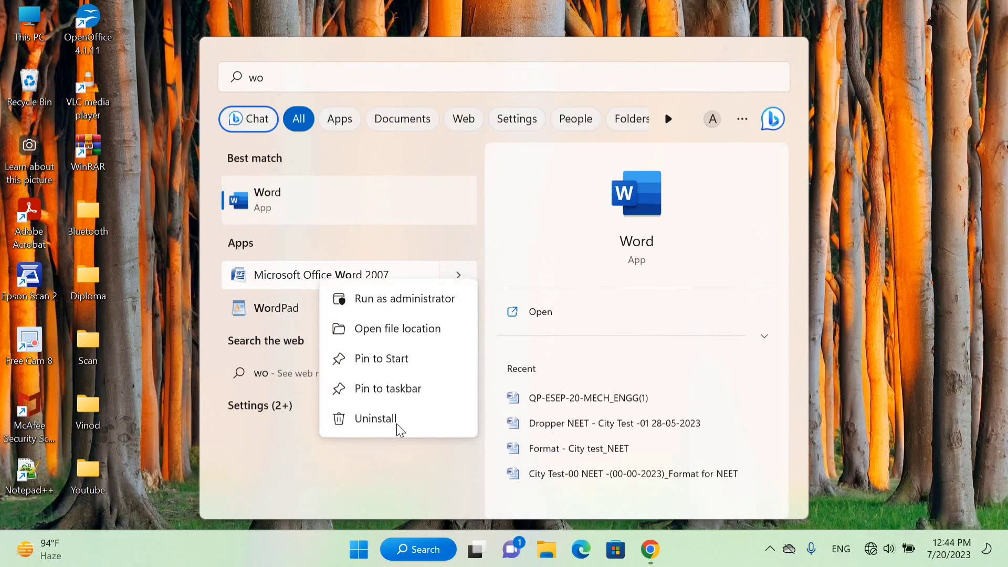
click(415, 333)
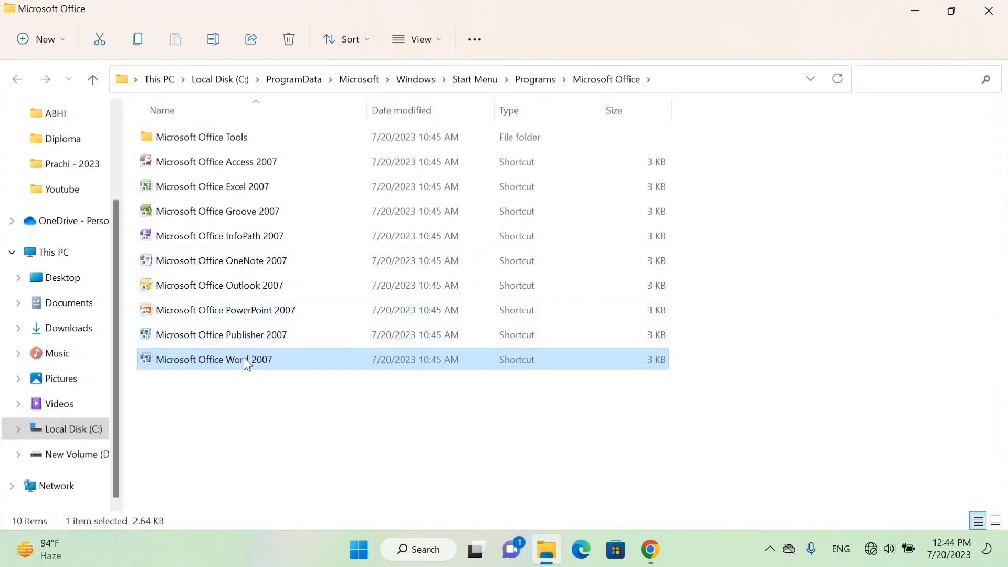
- Send a Word 2007 shortcut to the desktop, close Explorer, then test-launch and close Word 2007
right_click(244, 359)
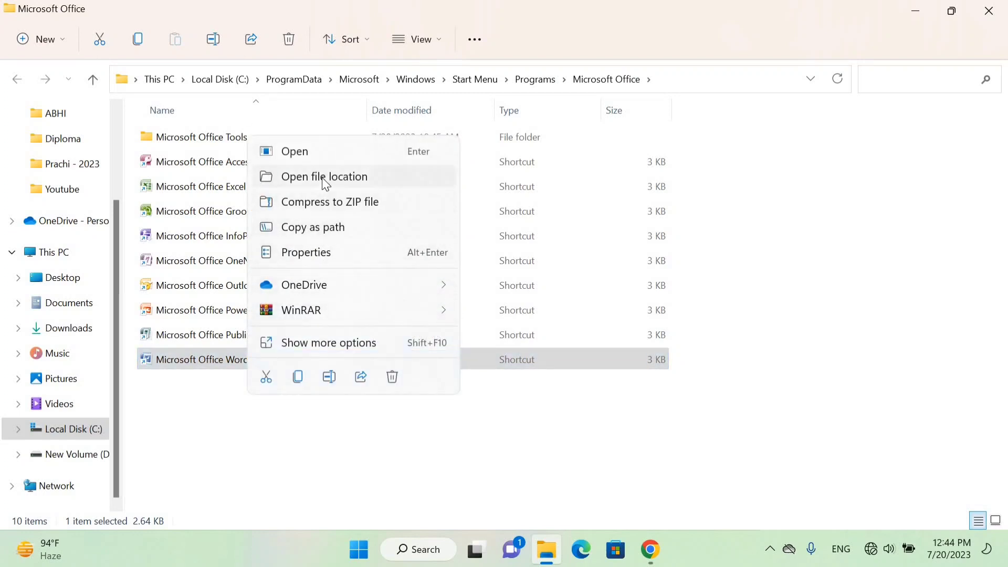
click(299, 343)
mouse_move(392, 206)
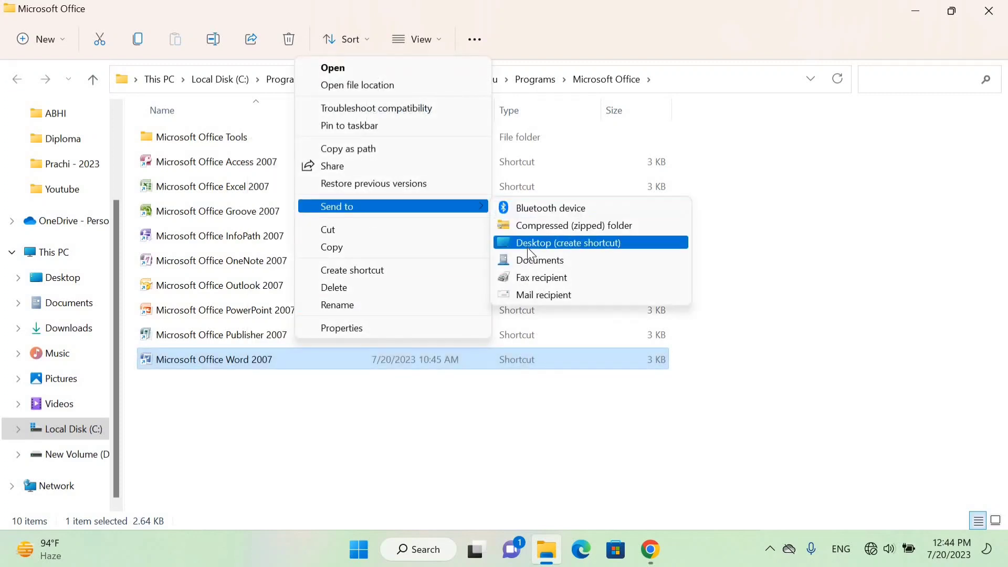
click(529, 253)
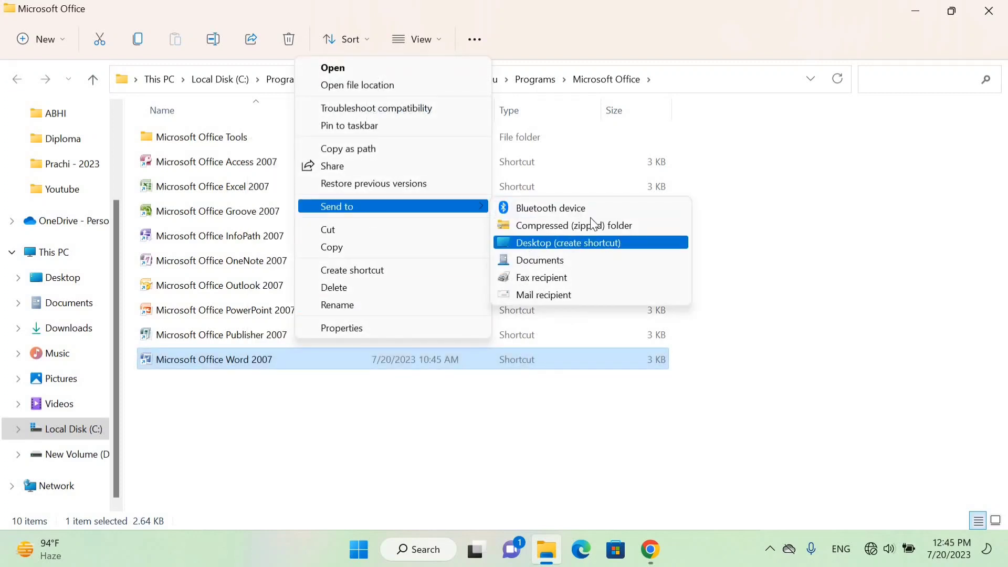
click(989, 11)
double_click(159, 40)
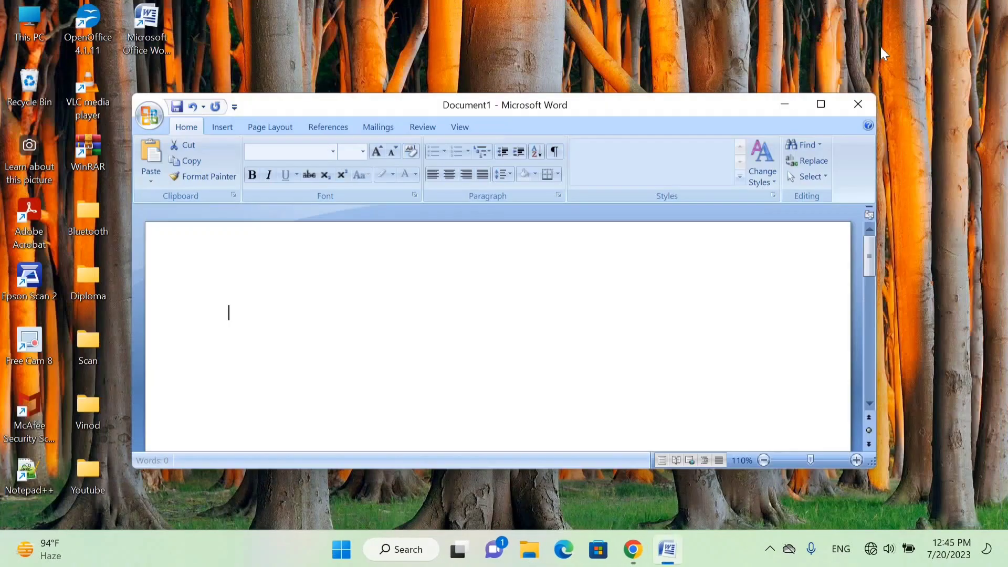
click(855, 101)
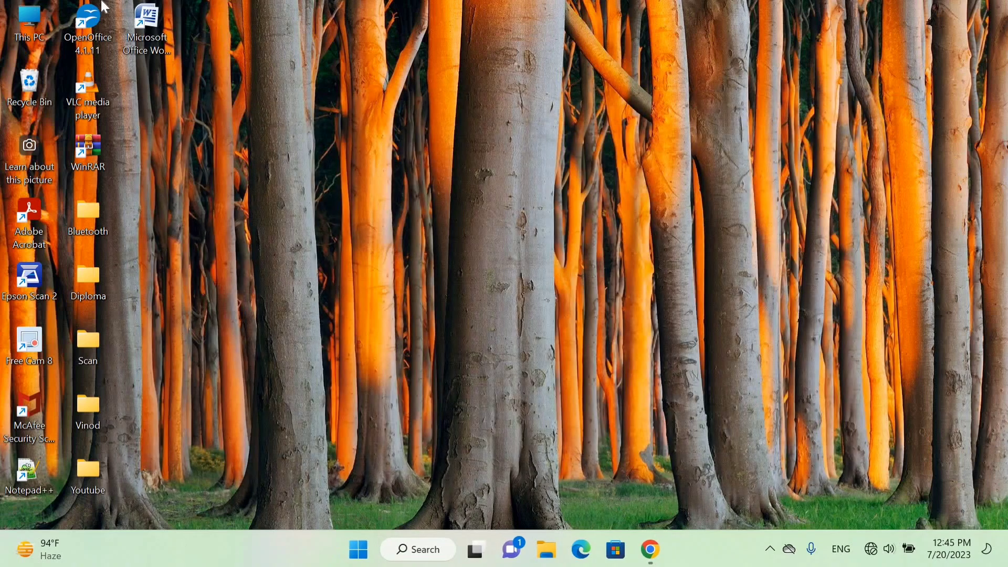
- Assign Ctrl+Alt+W as the Word 2007 desktop shortcut's shortcut key and apply it
right_click(157, 28)
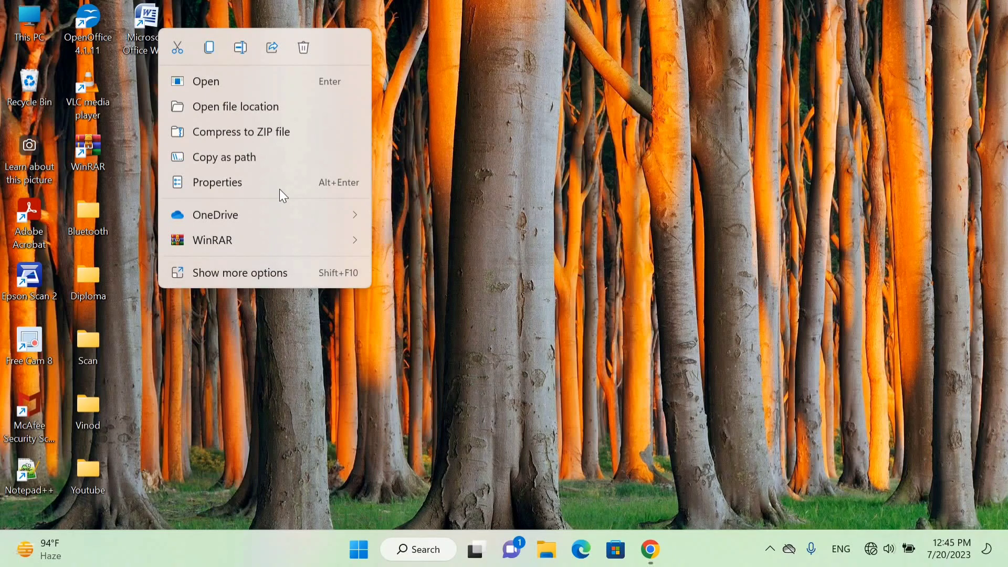
click(243, 183)
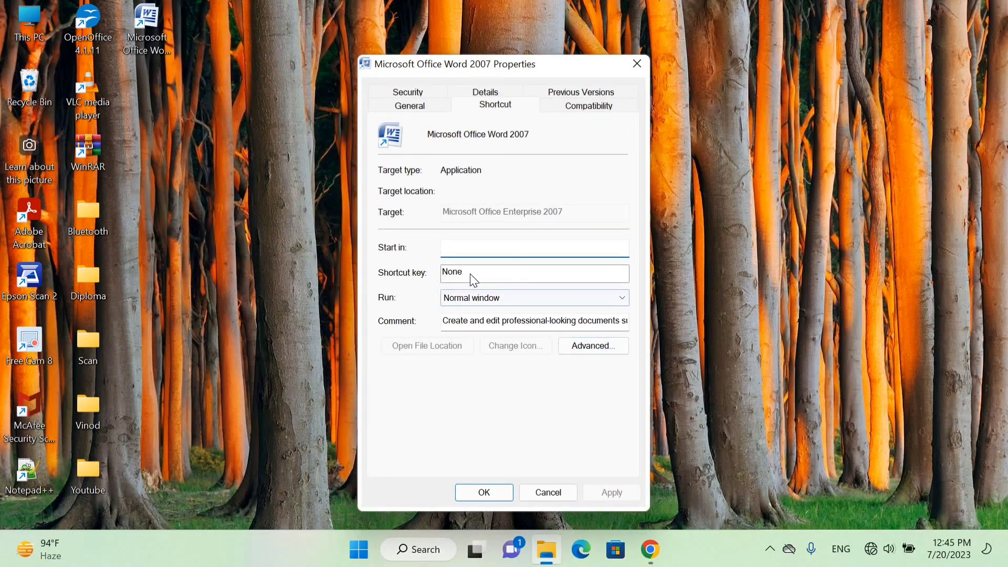
click(475, 278)
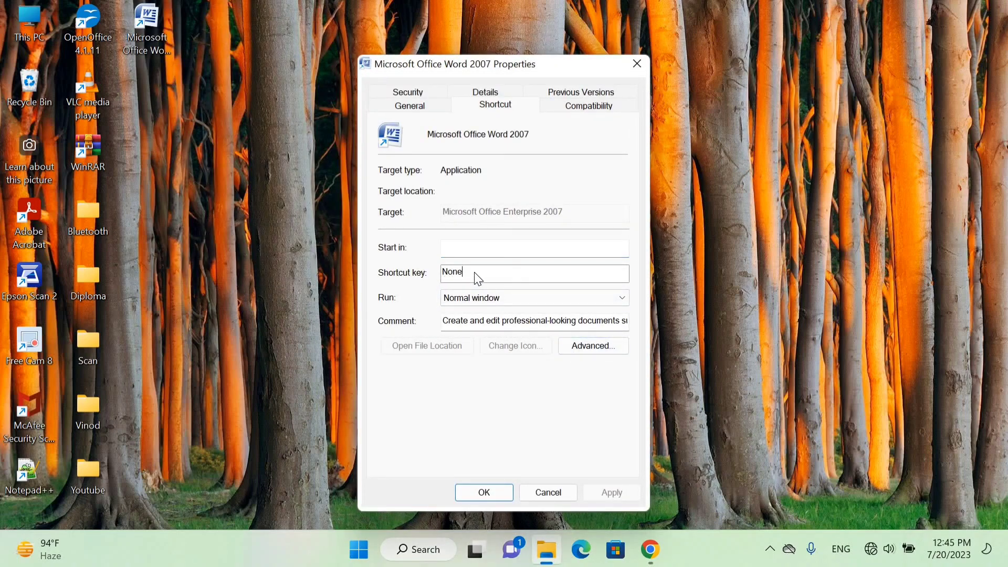
key(ctrl+alt+w)
click(625, 498)
click(500, 491)
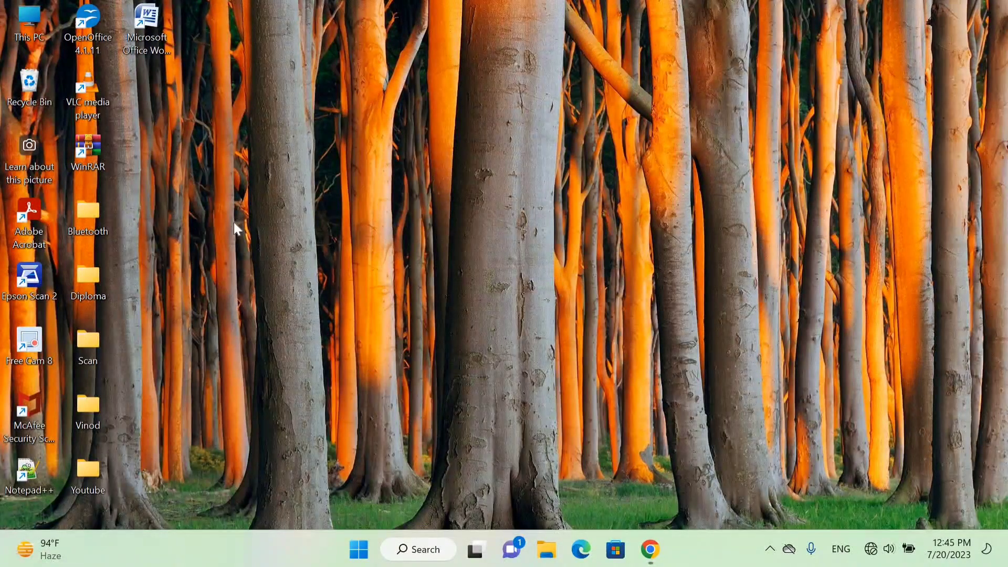
- Launch Word 2007 from its desktop shortcut and maximize the blank Document1 window
double_click(160, 36)
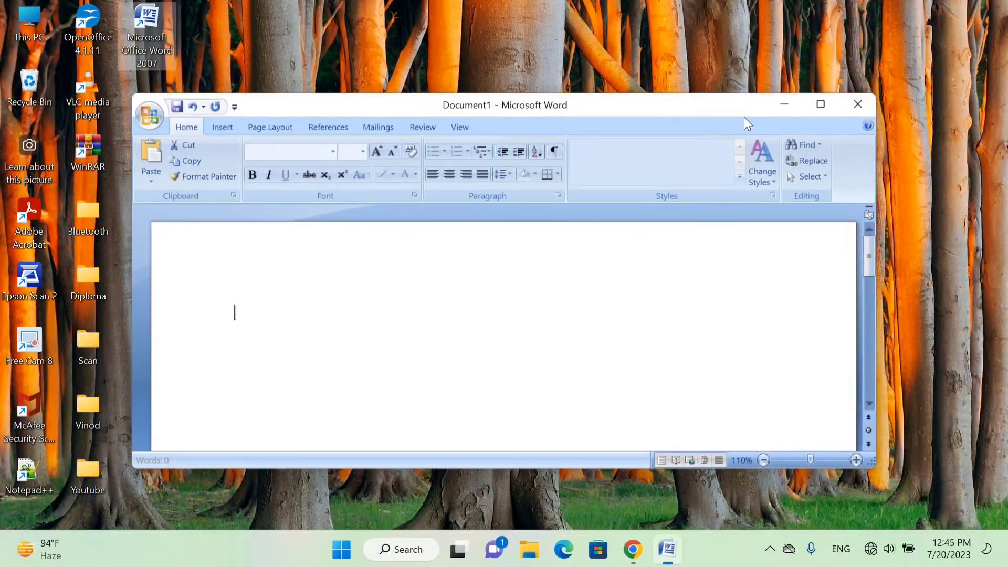
click(820, 104)
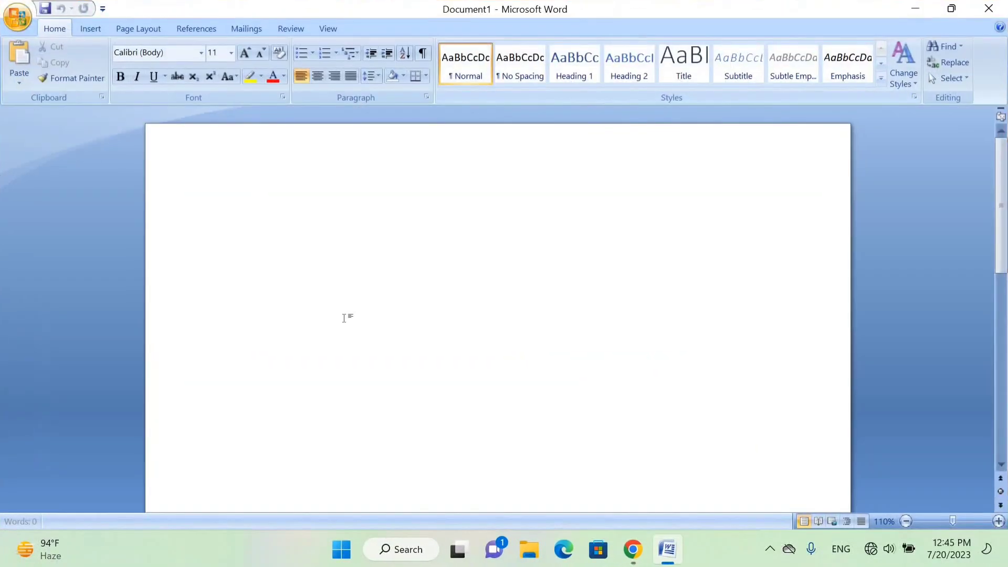